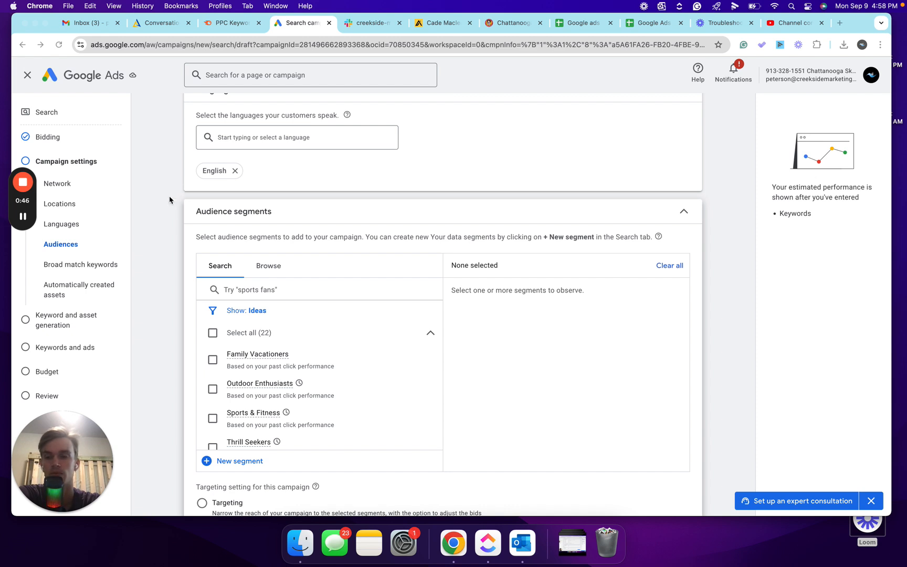
Filter the suggestions in the campaign's Audience segments section to show Recent and ideas.
scroll(177, 197, down, 1)
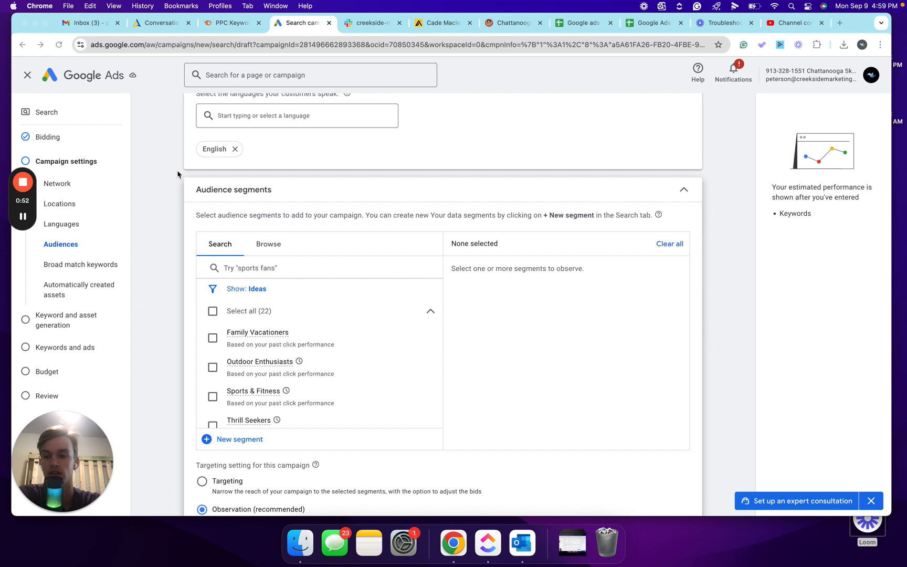
scroll(181, 194, down, 1)
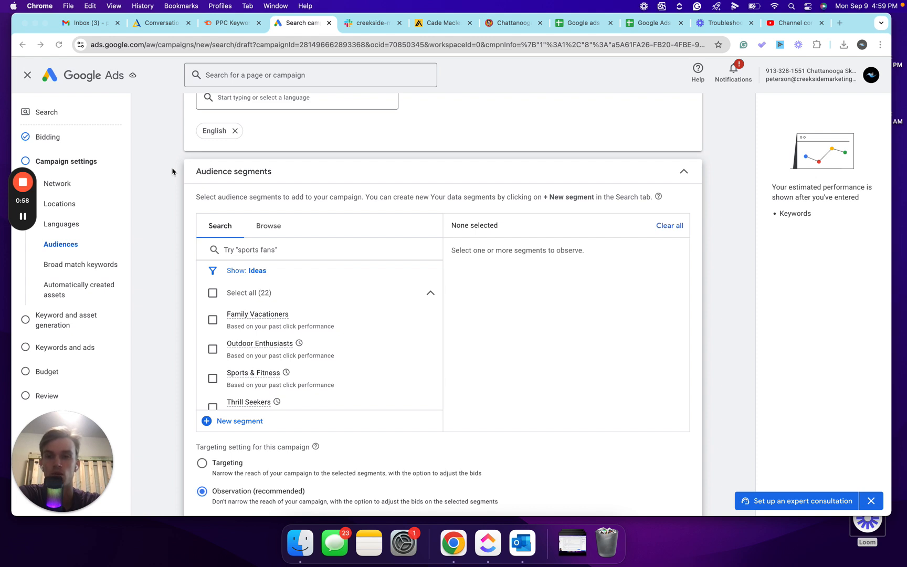
scroll(181, 198, down, 1)
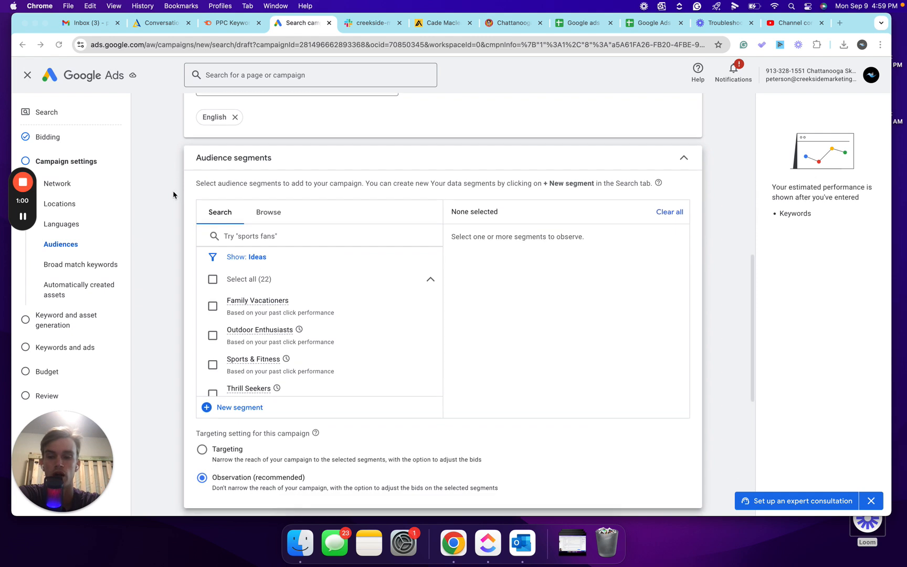
scroll(273, 304, down, 1)
scroll(270, 303, down, 3)
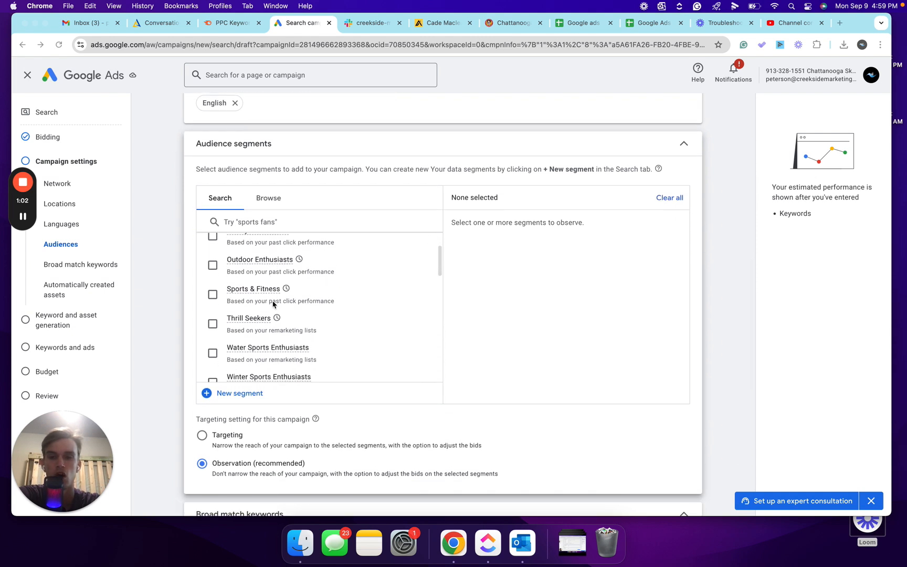
scroll(257, 286, up, 5)
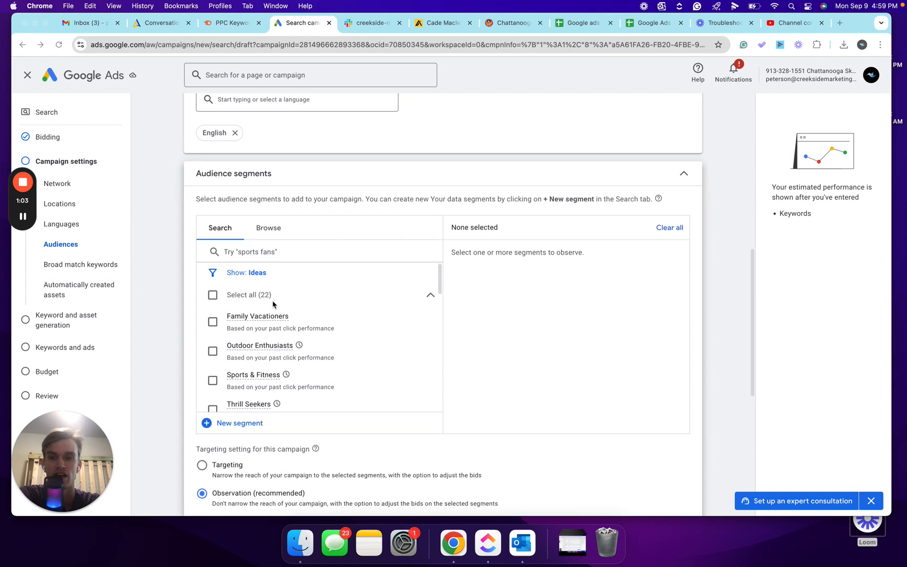
click(258, 278)
click(267, 315)
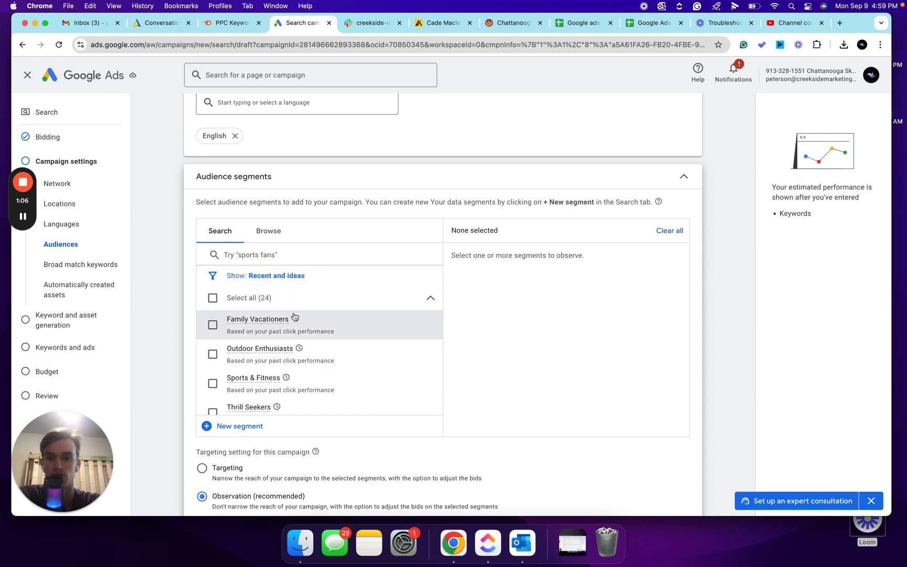
Review only the Recent audience segment suggestions, then restore the Recent and ideas filter.
click(275, 279)
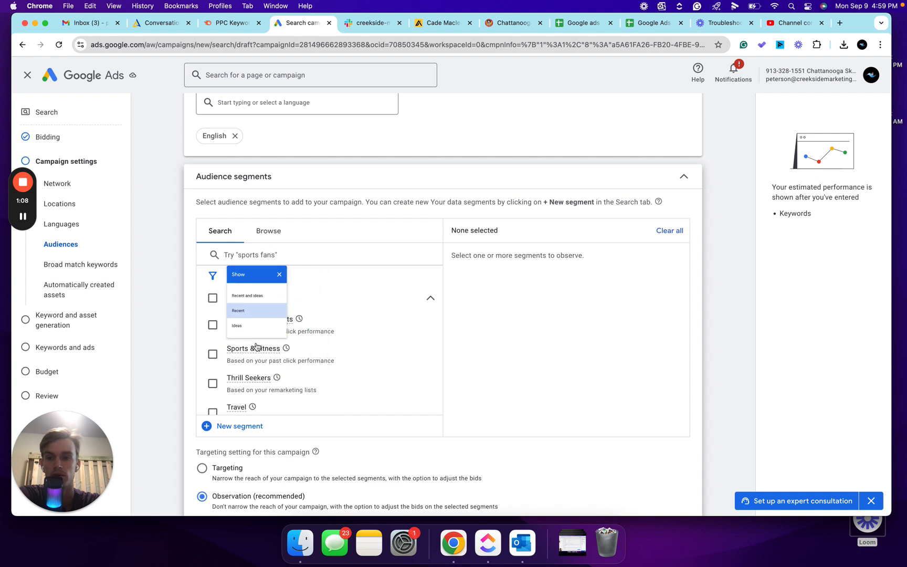
click(258, 340)
scroll(274, 325, down, 3)
scroll(275, 330, down, 2)
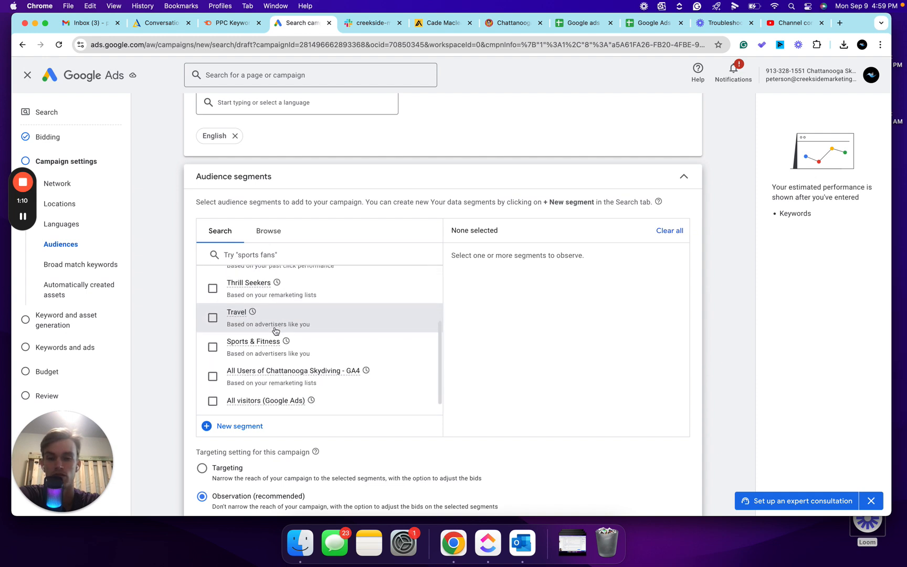
scroll(270, 315, up, 5)
click(265, 301)
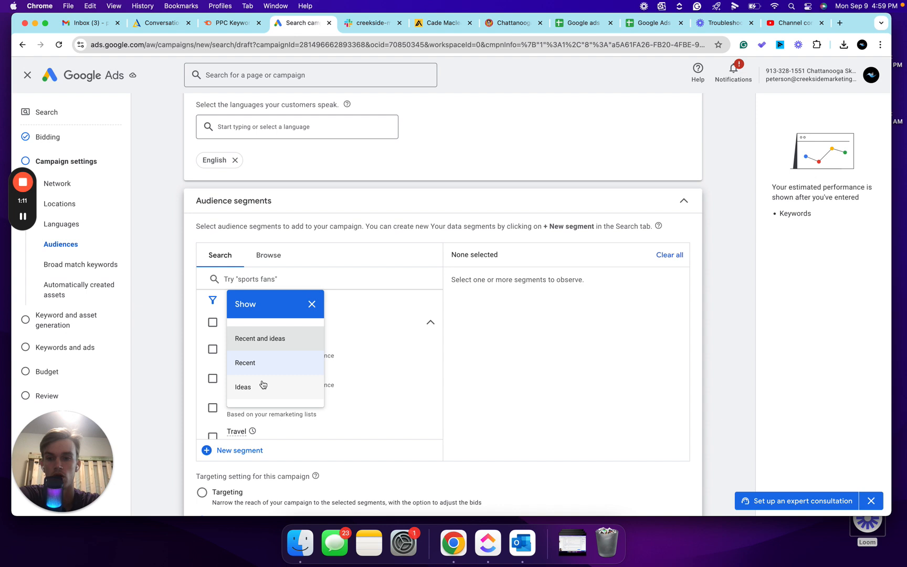
click(270, 346)
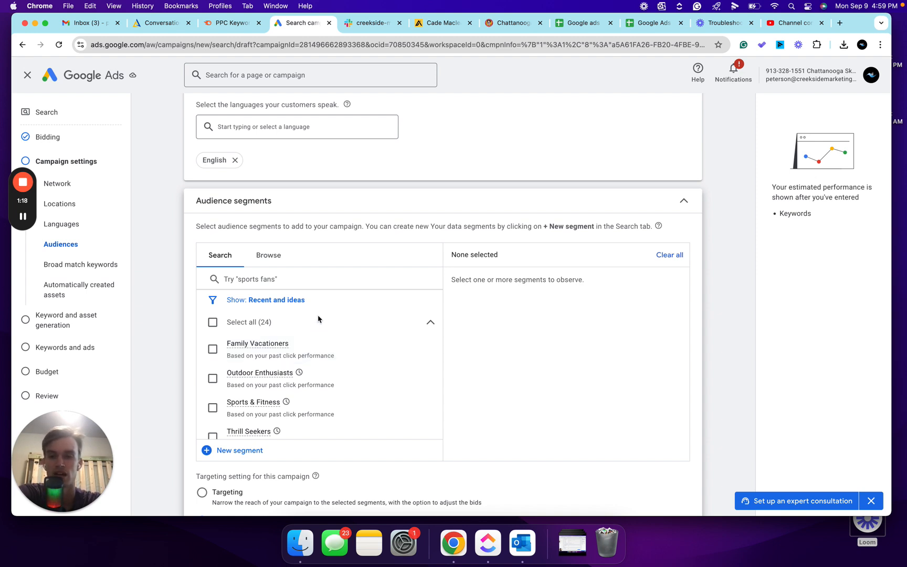
Look through the combined segment suggestions and compare them with the Recent-only list, ending on Recent and ideas.
scroll(318, 319, down, 1)
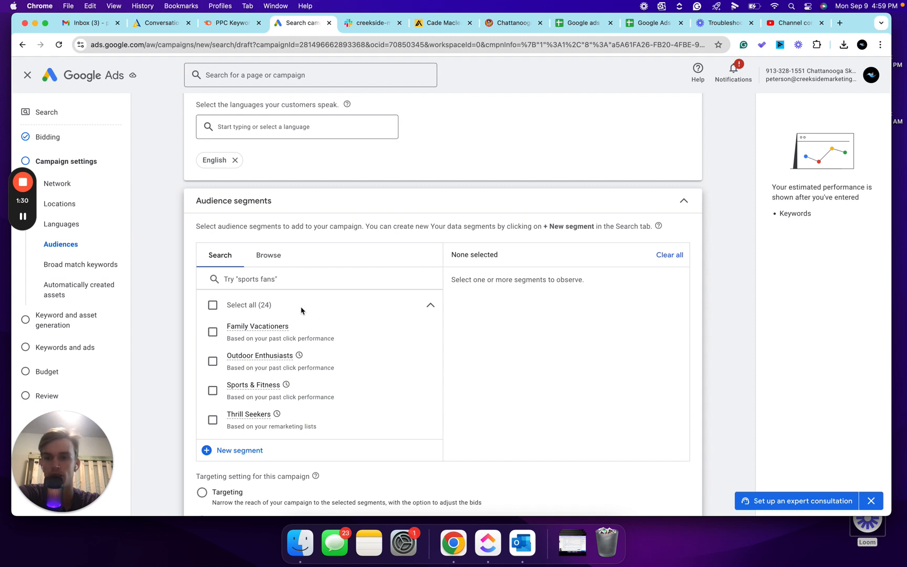
scroll(302, 310, down, 3)
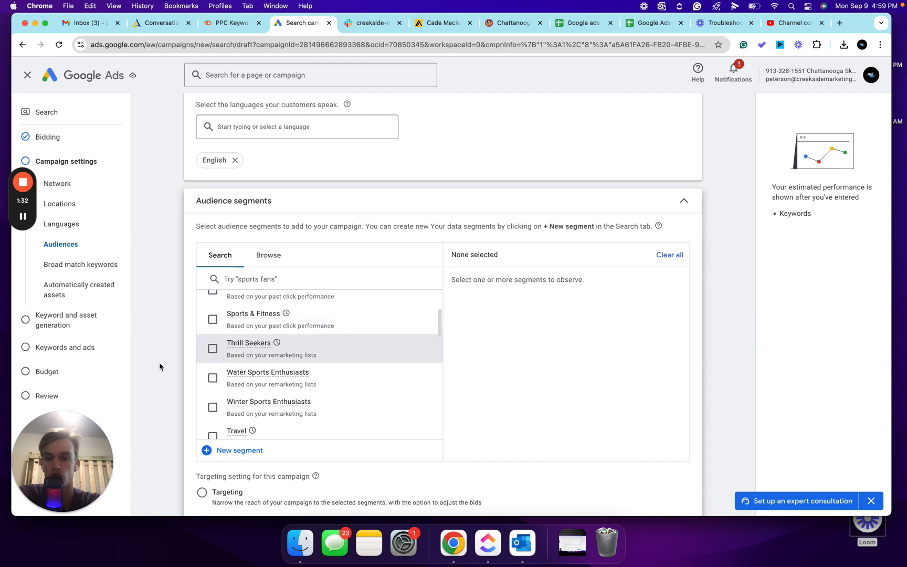
scroll(150, 387, down, 1)
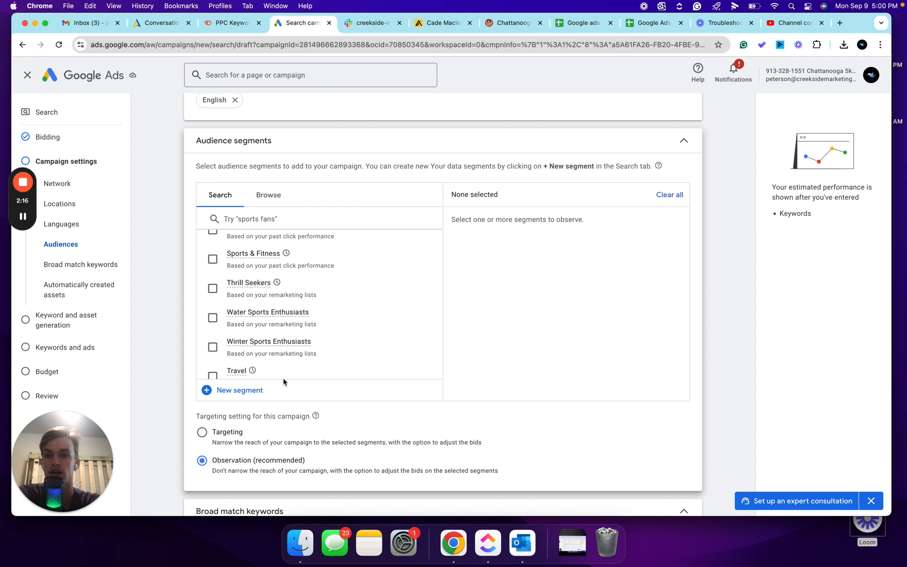
scroll(288, 357, up, 5)
click(278, 282)
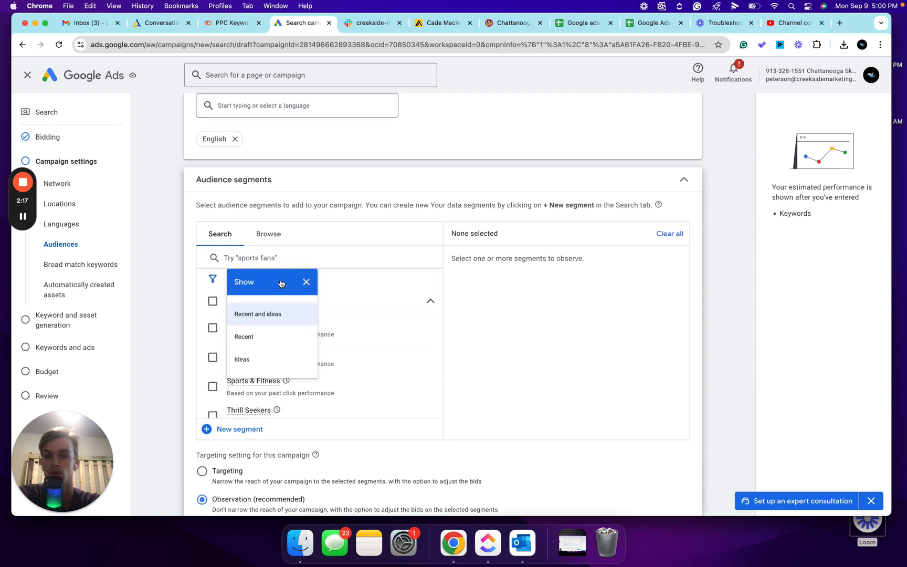
click(259, 339)
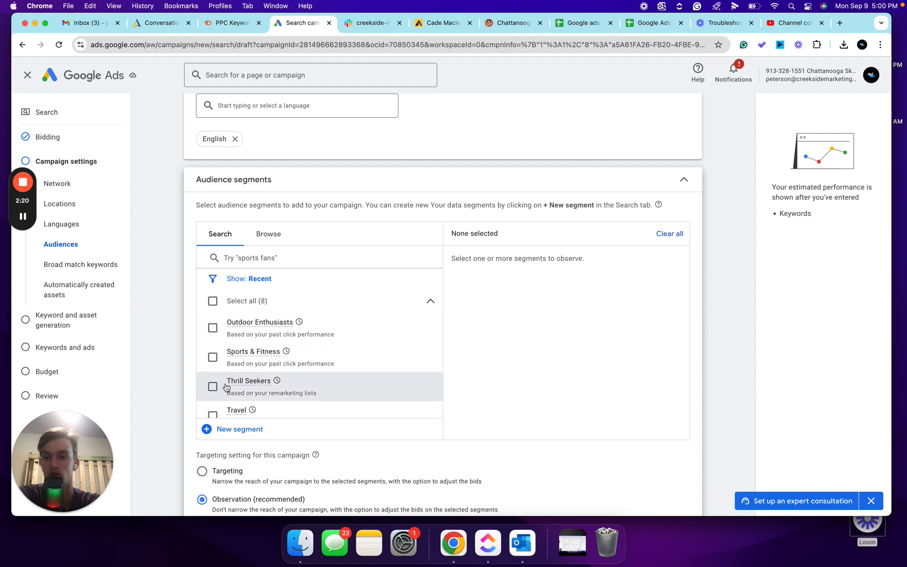
scroll(226, 354, down, 1)
scroll(271, 434, down, 1)
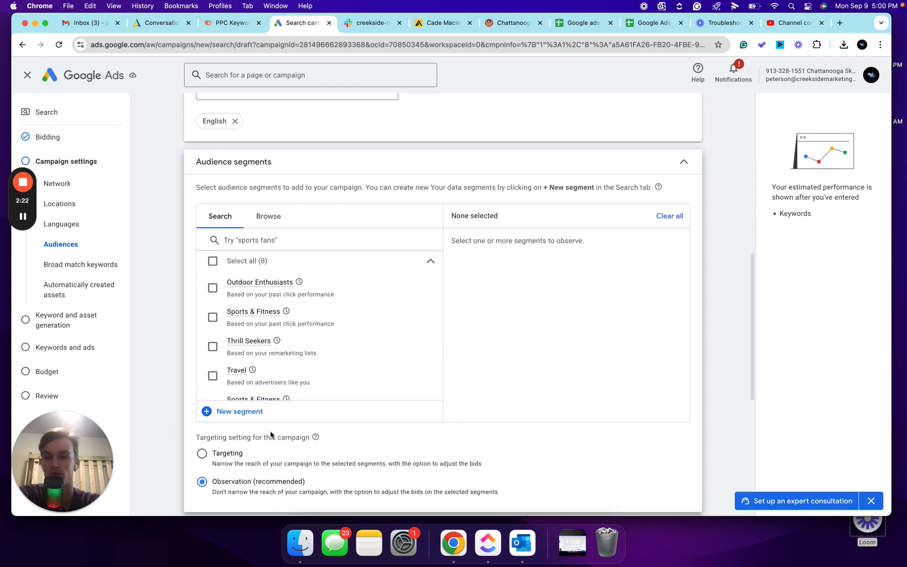
scroll(257, 332, up, 1)
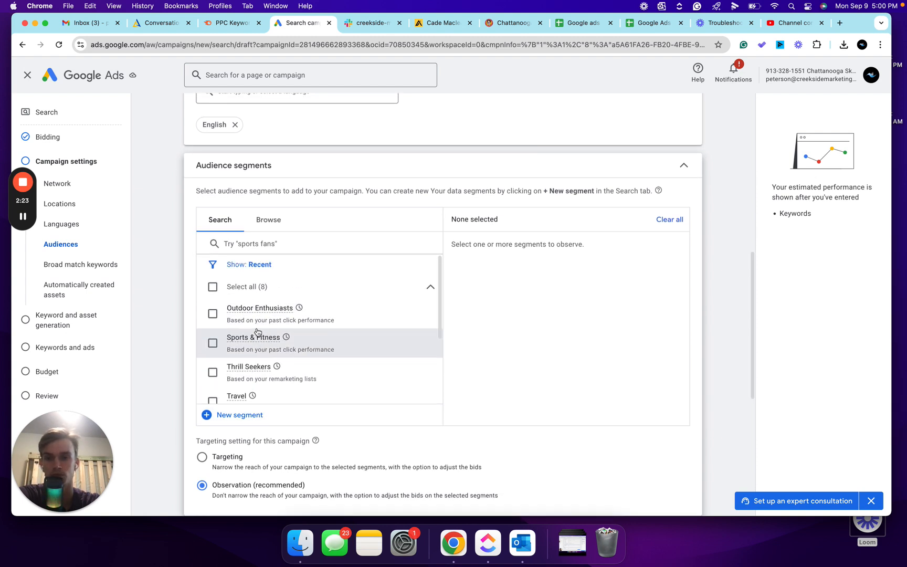
click(254, 264)
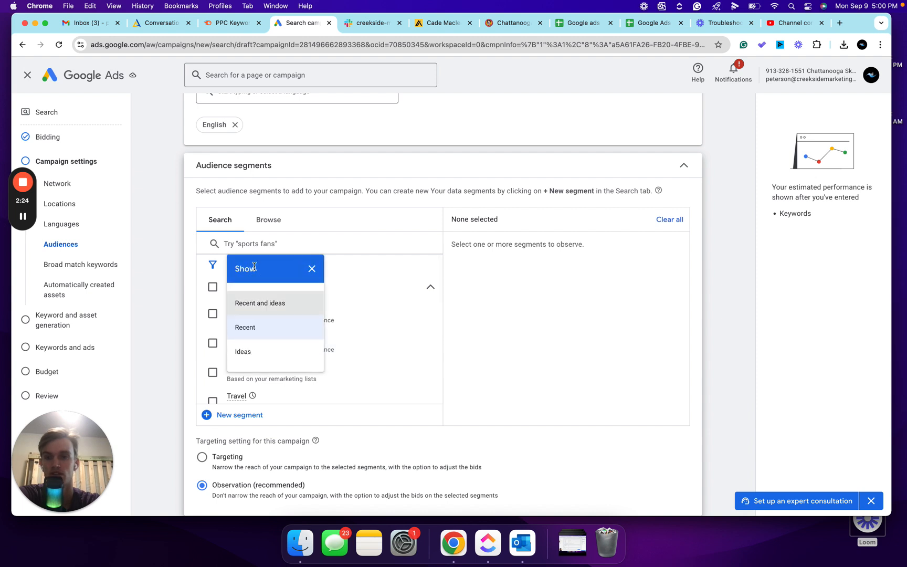
click(269, 307)
Add the Family Vacationers, Outdoor Enthusiasts, Sports & Fitness and Thrill Seekers segments to the campaign.
scroll(281, 344, down, 1)
scroll(290, 324, down, 1)
scroll(299, 325, up, 1)
scroll(295, 355, up, 1)
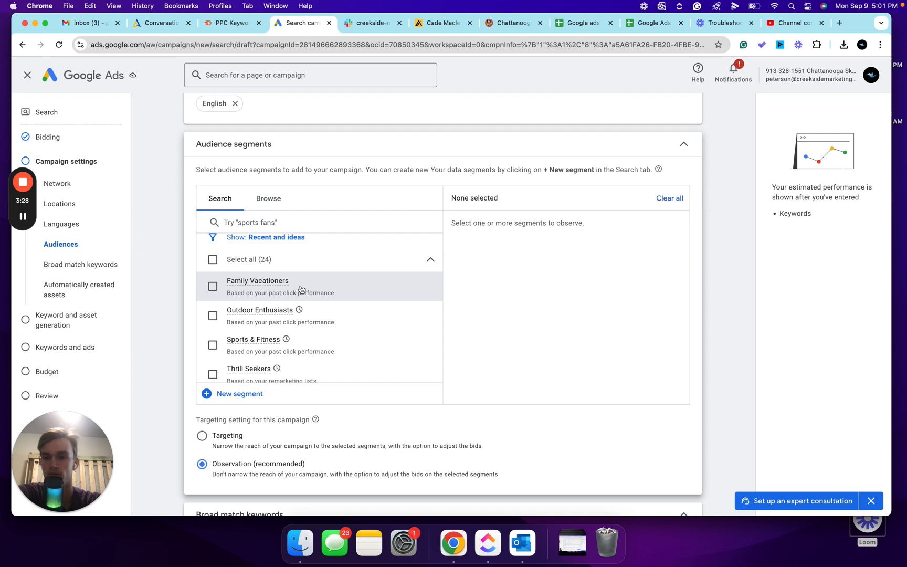
scroll(307, 287, down, 1)
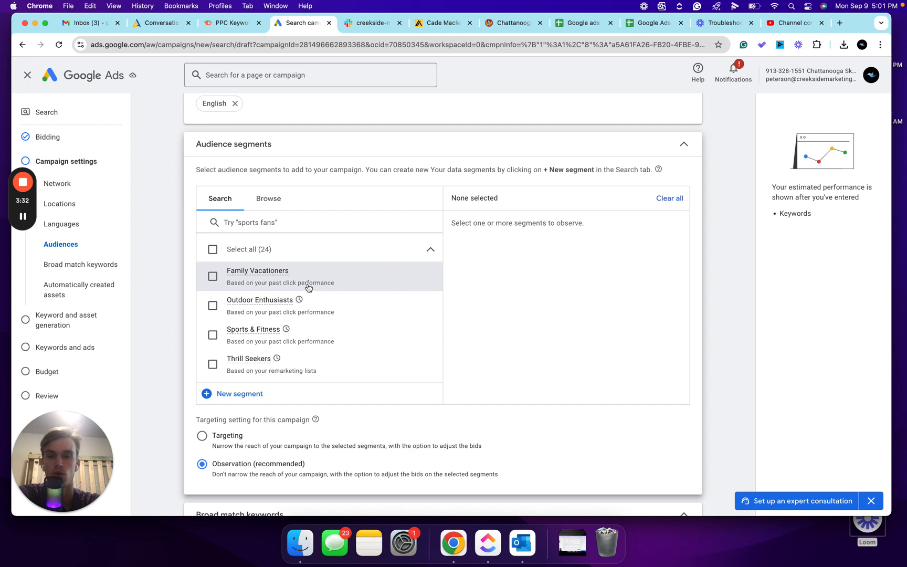
scroll(309, 288, down, 1)
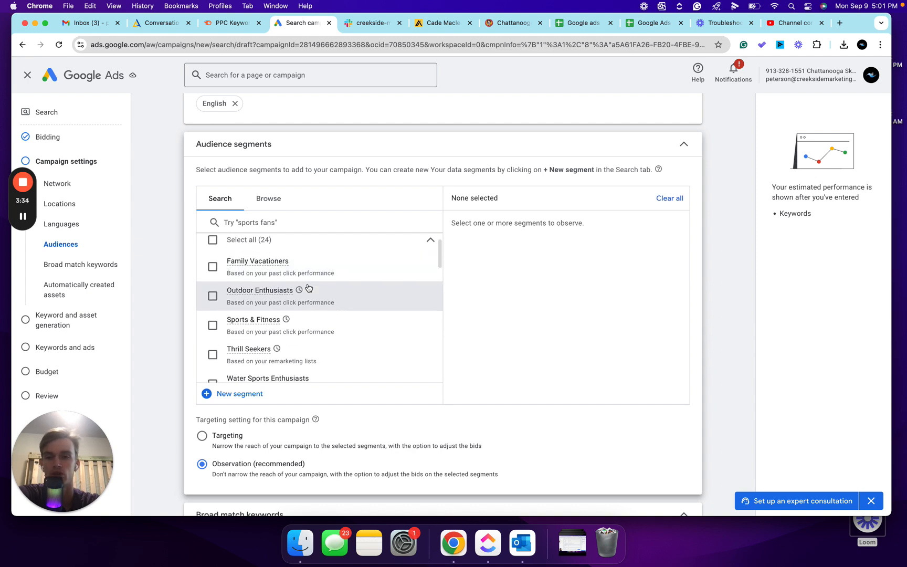
scroll(331, 278, up, 1)
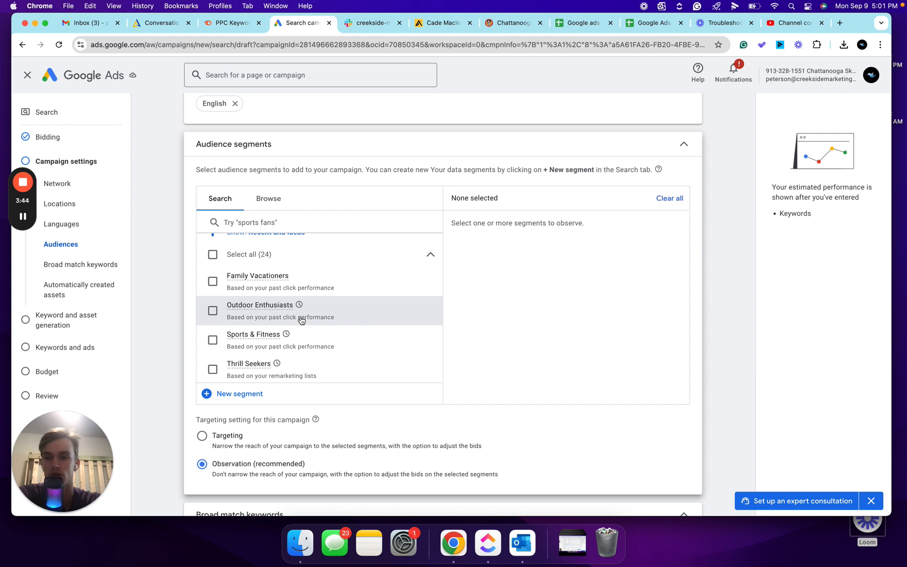
scroll(301, 320, down, 1)
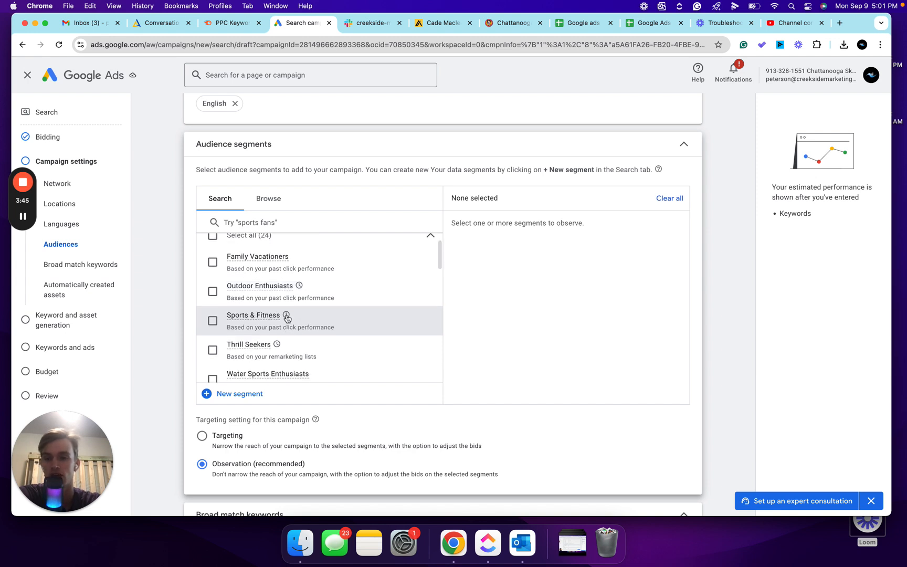
click(215, 262)
click(212, 291)
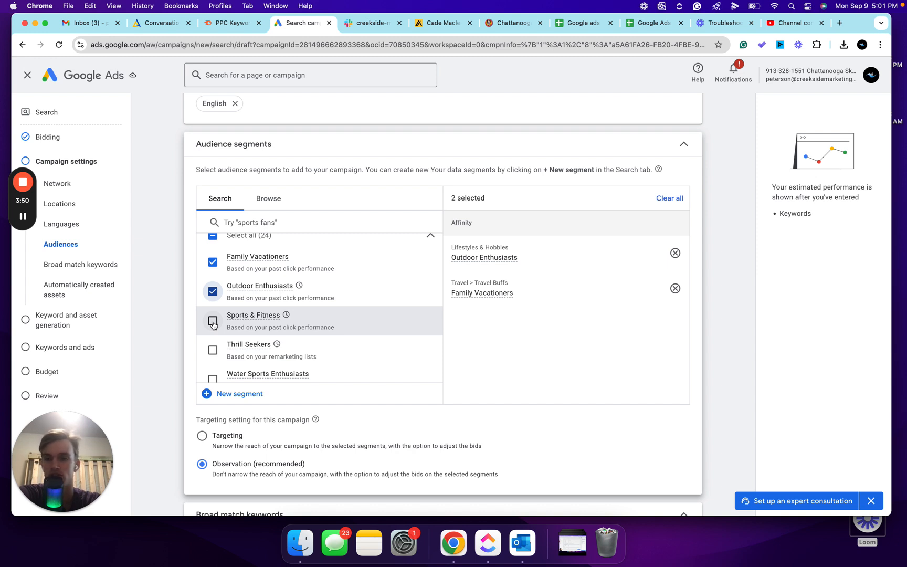
click(213, 322)
scroll(320, 315, down, 1)
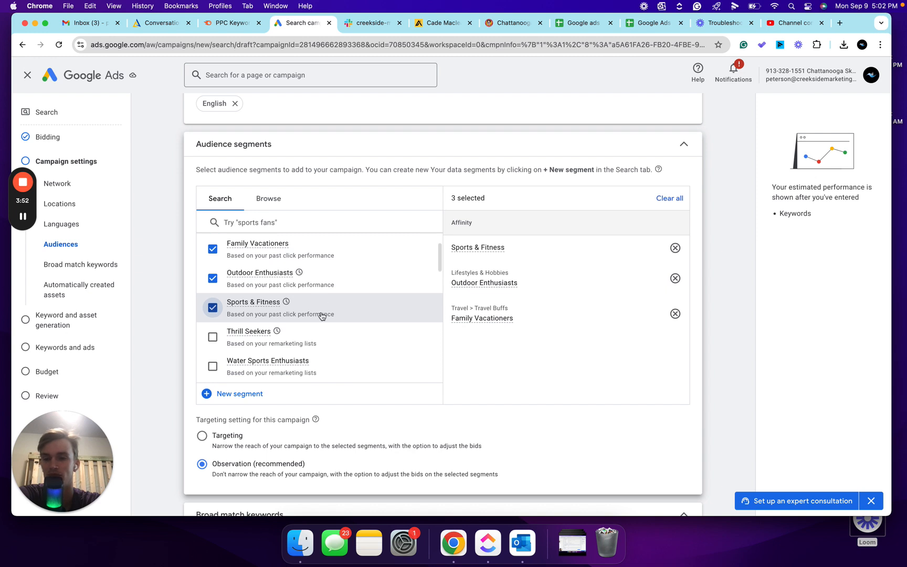
click(213, 336)
Add the Water Sports Enthusiasts and Winter Sports Enthusiasts segments to the campaign.
scroll(226, 320, down, 2)
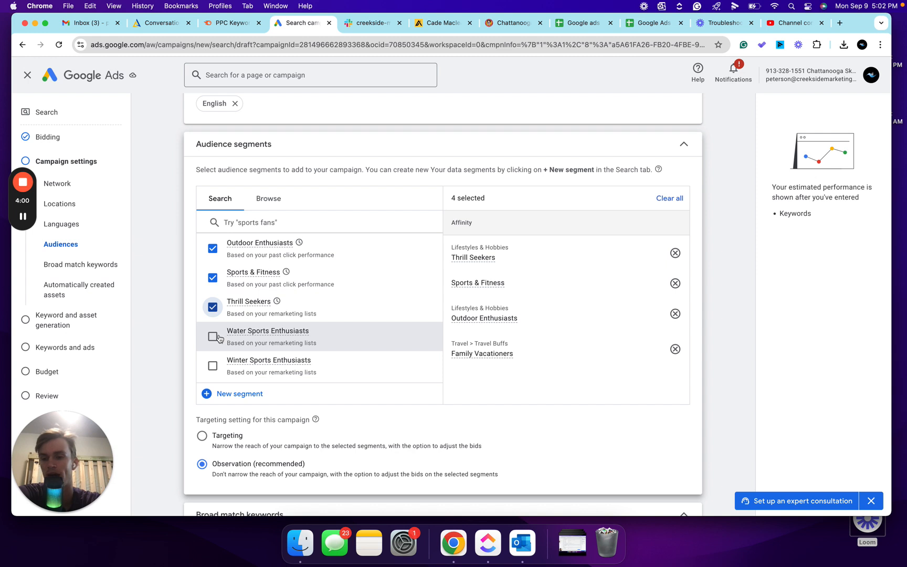
mouse_move(262, 337)
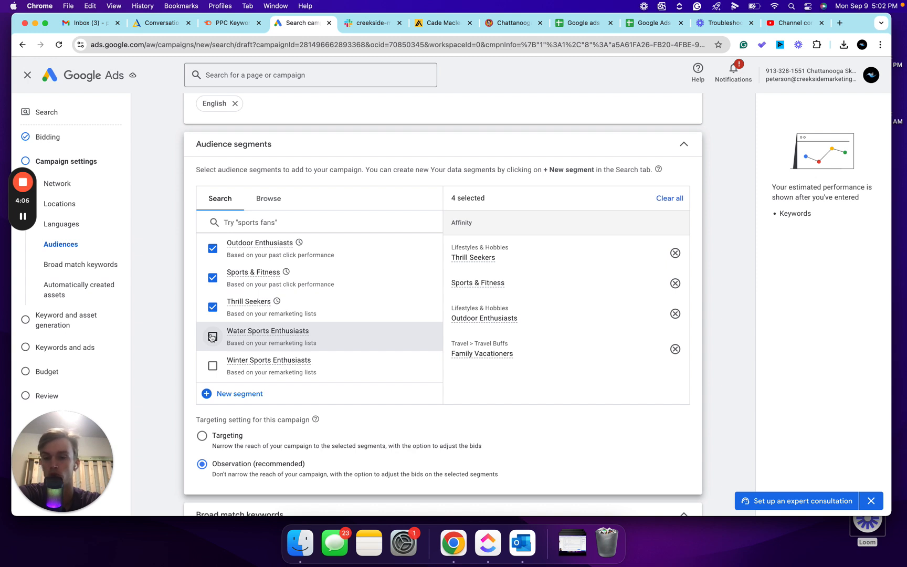
scroll(212, 337, down, 2)
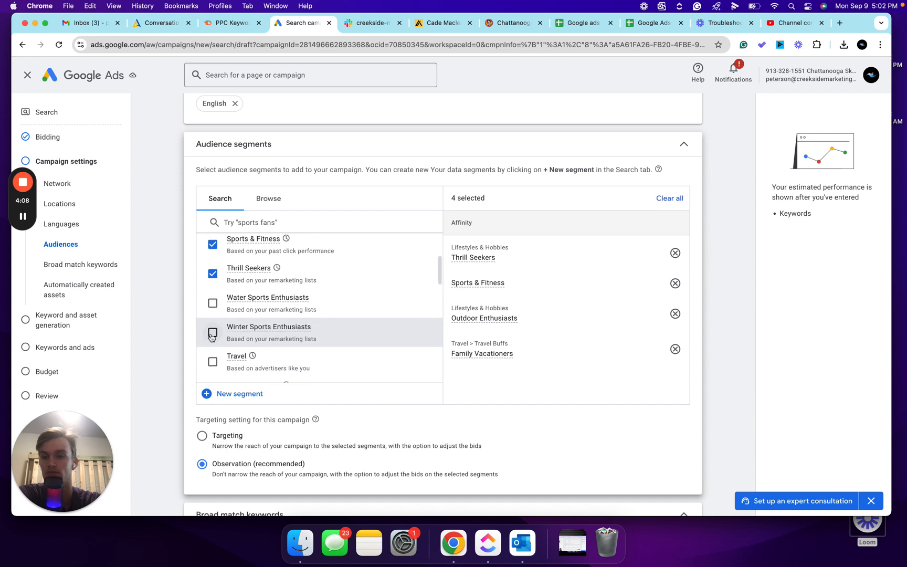
click(212, 300)
click(213, 329)
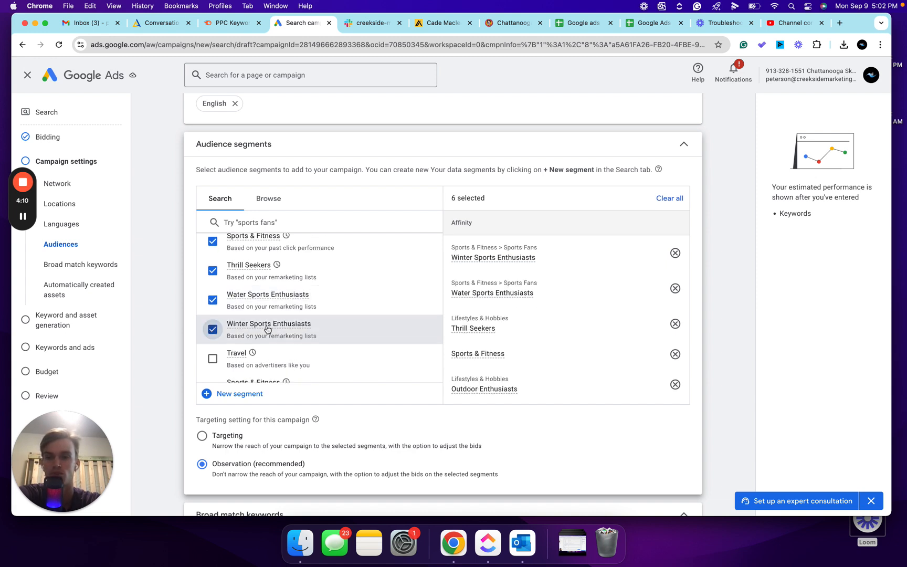
Add the Travel, Sports & Fitness and second Travel segments based on similar advertisers, and check the selected list.
scroll(226, 328, down, 2)
click(212, 317)
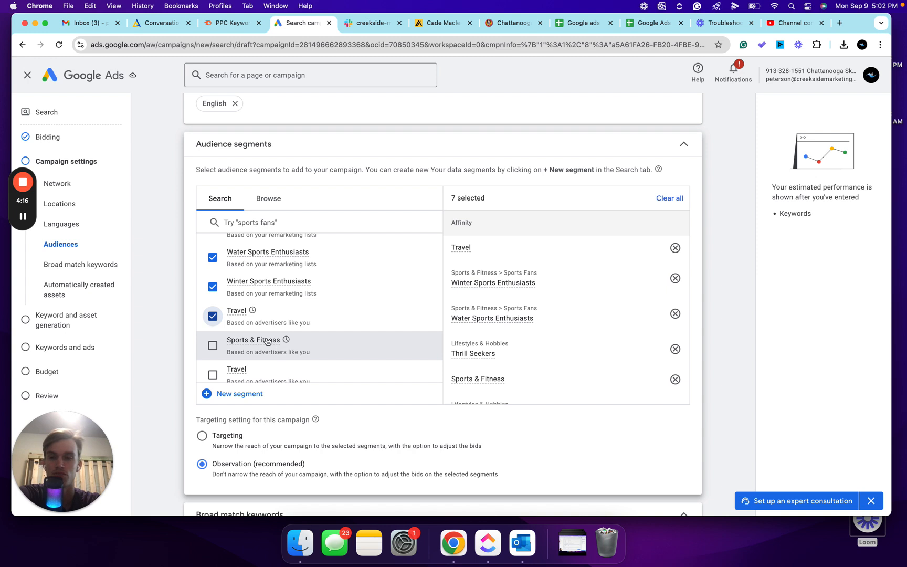
click(213, 346)
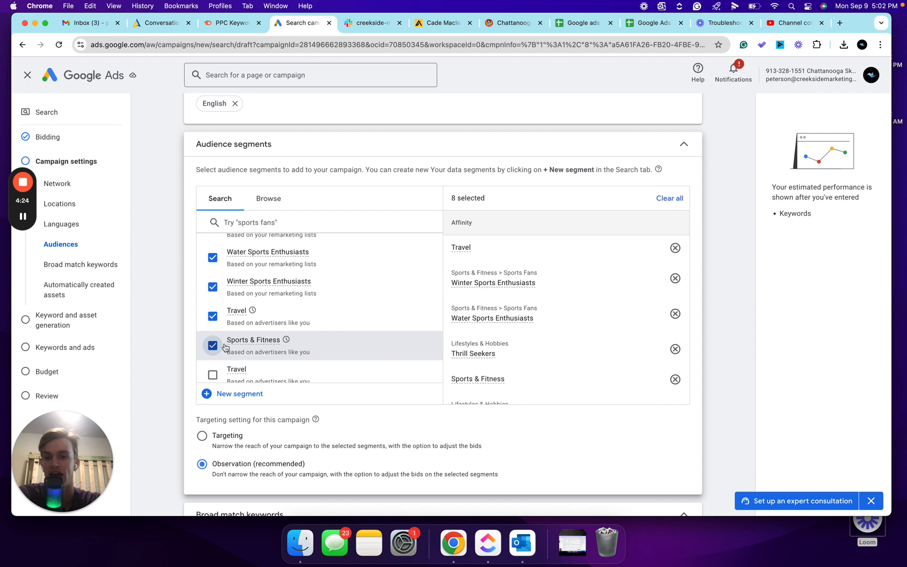
scroll(280, 350, down, 1)
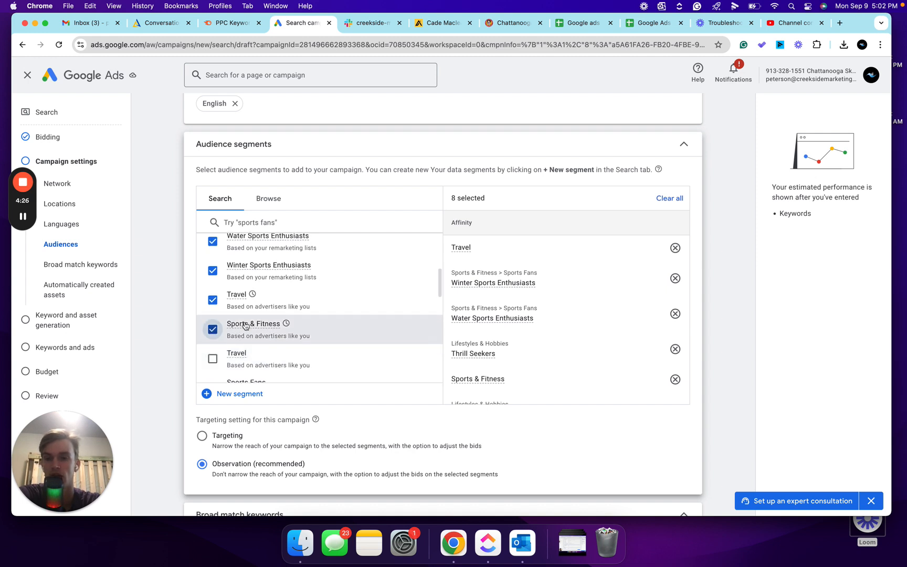
scroll(292, 342, down, 3)
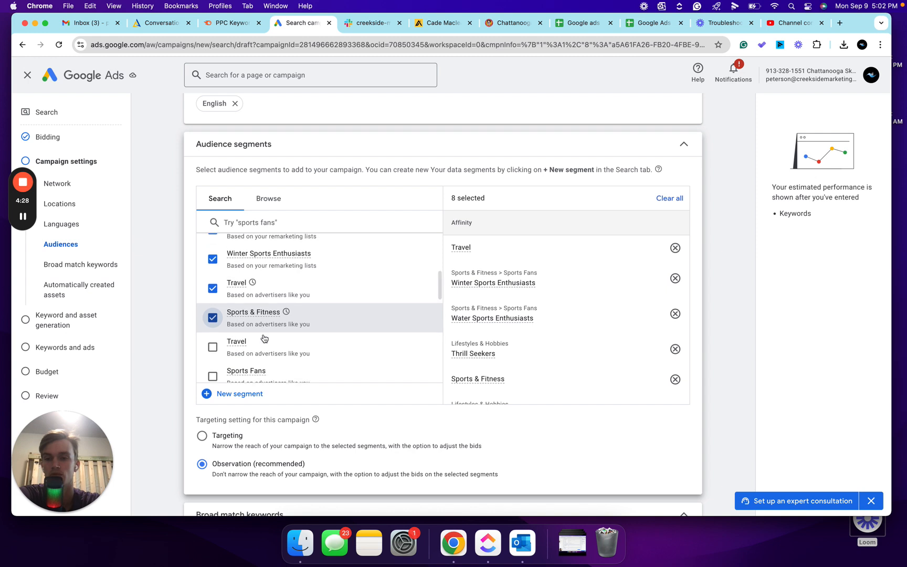
click(213, 313)
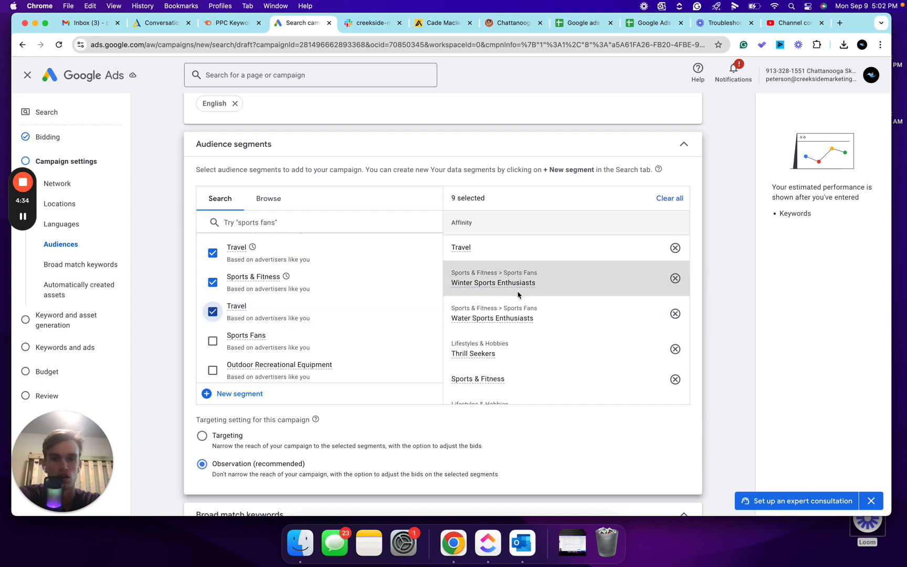
scroll(518, 295, down, 5)
scroll(518, 295, up, 6)
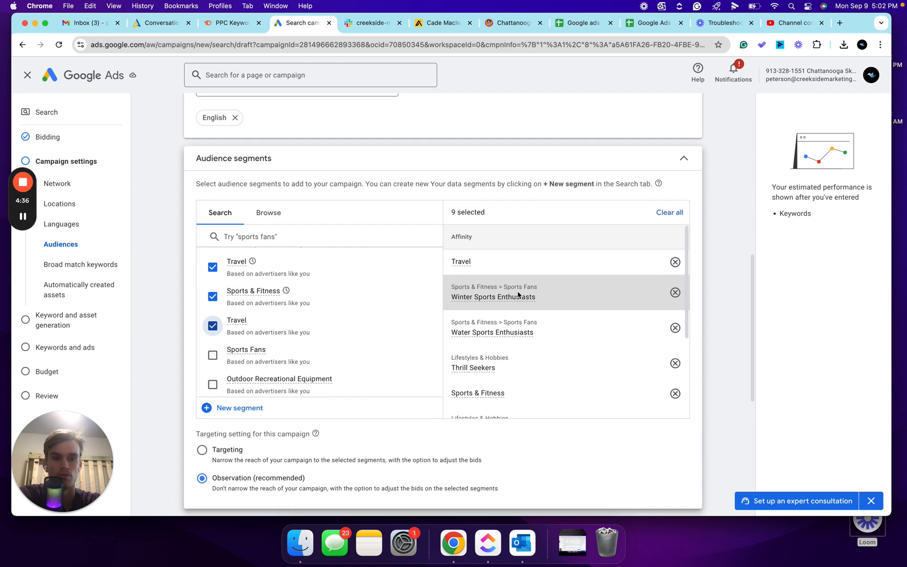
Review the selected segments list and recheck the suggested segments based on remarketing lists and similar advertisers.
scroll(494, 294, down, 6)
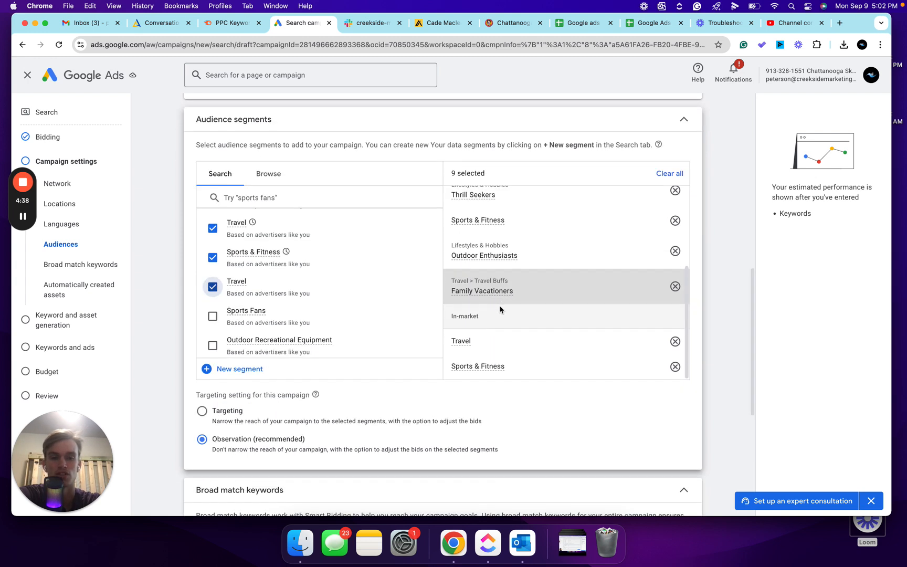
scroll(490, 313, up, 6)
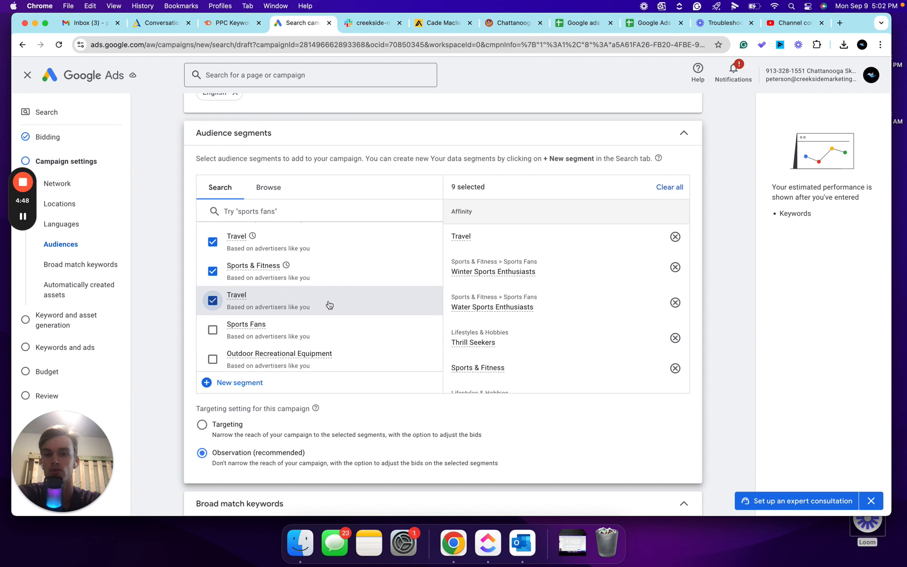
scroll(286, 335, down, 2)
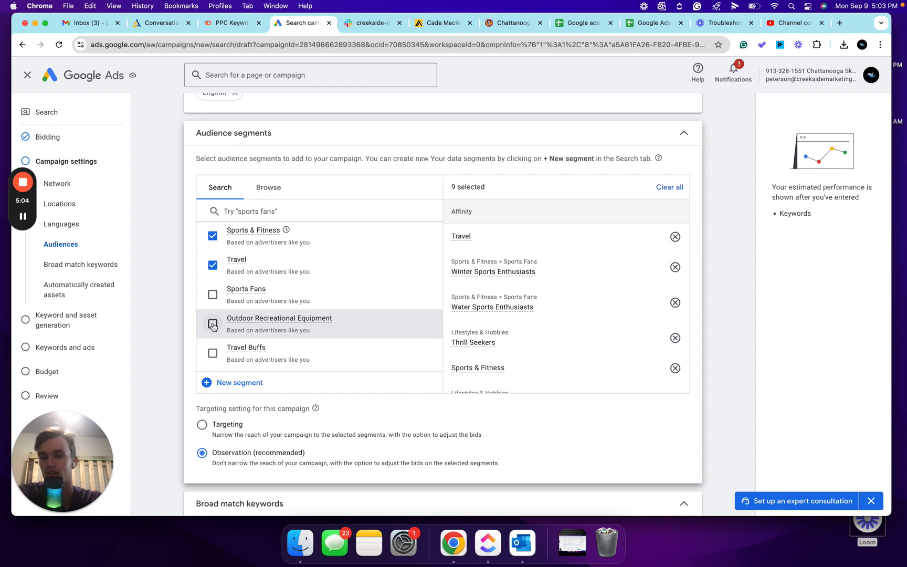
scroll(282, 311, up, 5)
scroll(283, 312, up, 2)
scroll(306, 299, down, 3)
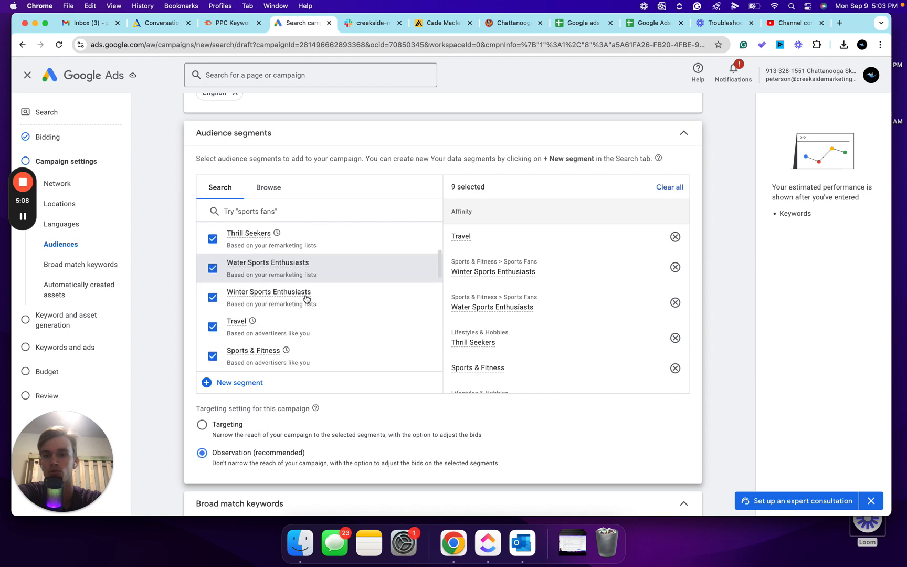
Add the Travel Buffs and Lifestyles & Hobbies segments based on similar advertisers to the campaign.
scroll(306, 299, down, 3)
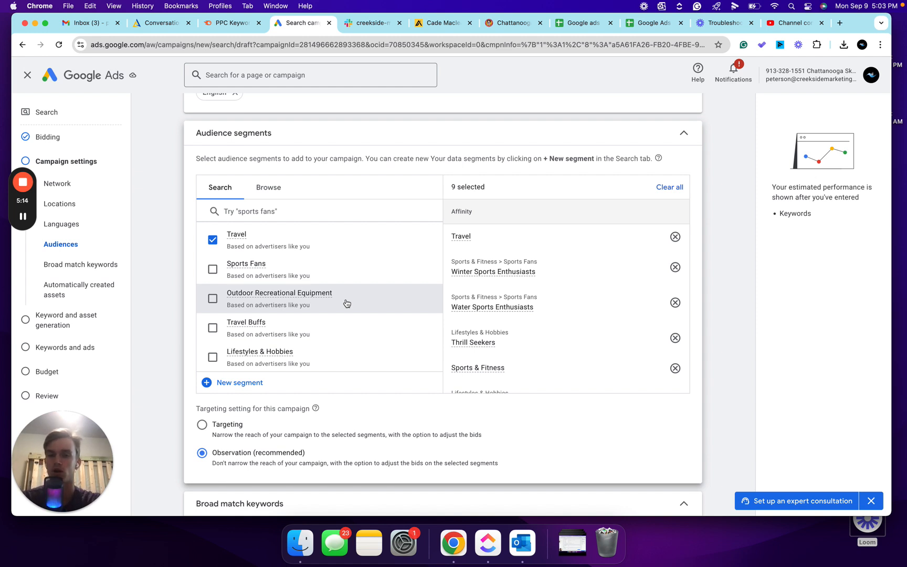
scroll(347, 304, down, 1)
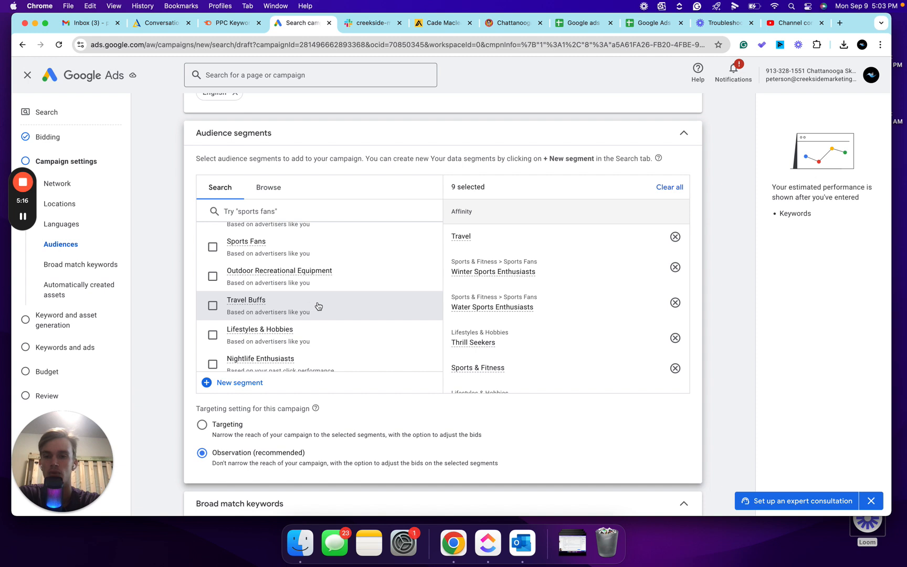
click(212, 306)
scroll(299, 313, down, 1)
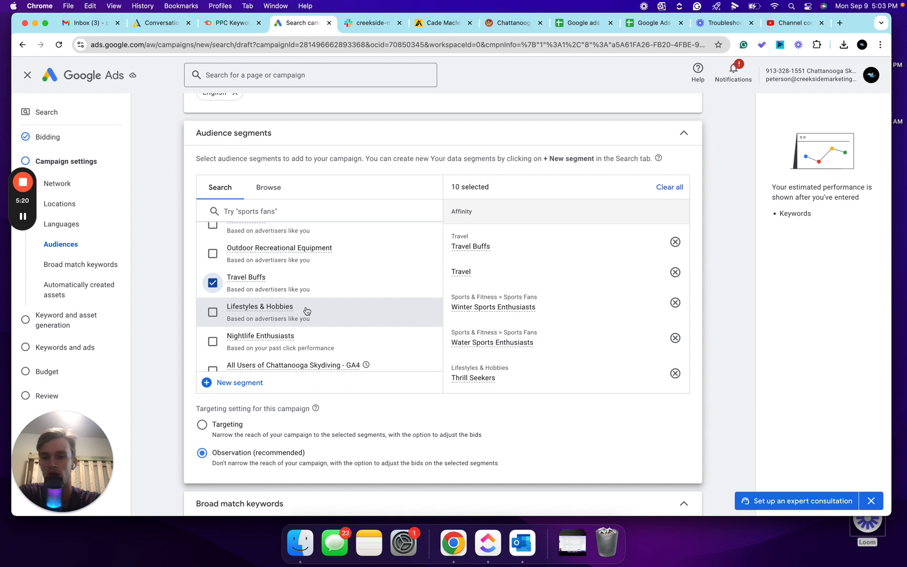
scroll(302, 313, down, 1)
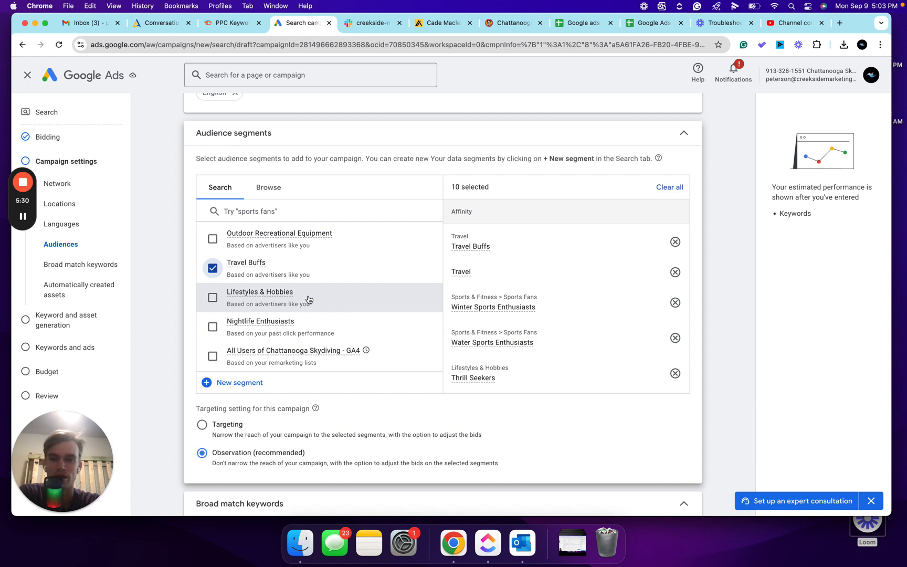
click(213, 297)
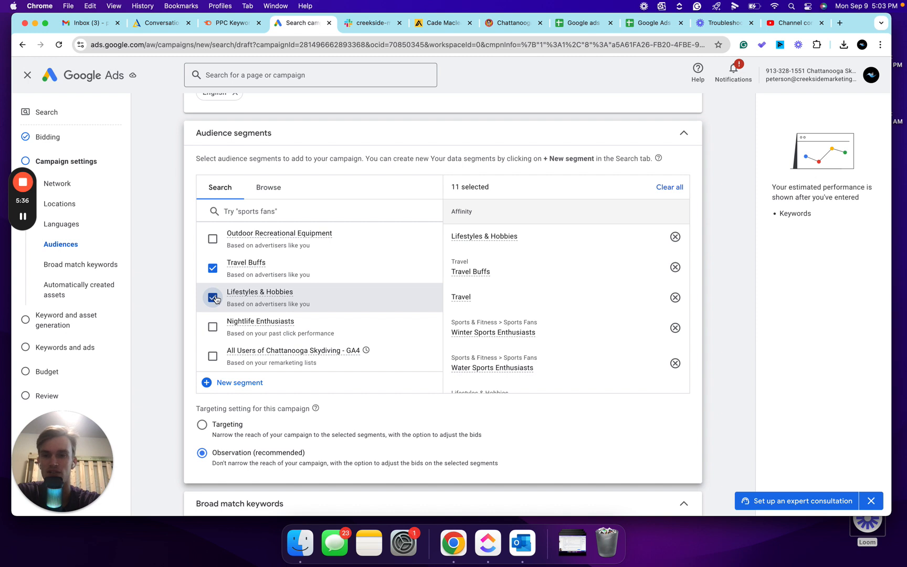
Add the Nightlife Enthusiasts and All Users of Chattanooga Skydiving - GA4 segments to the campaign.
scroll(217, 304, down, 2)
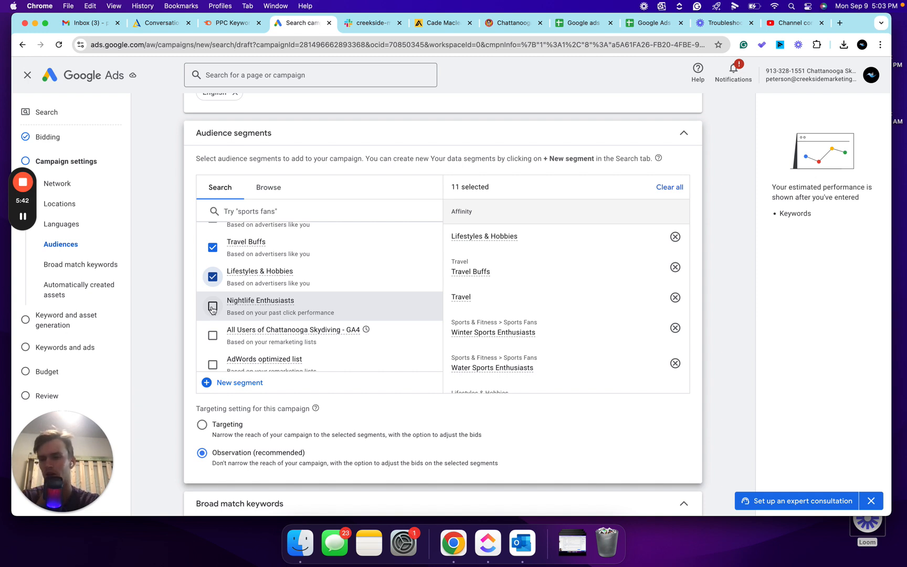
click(212, 307)
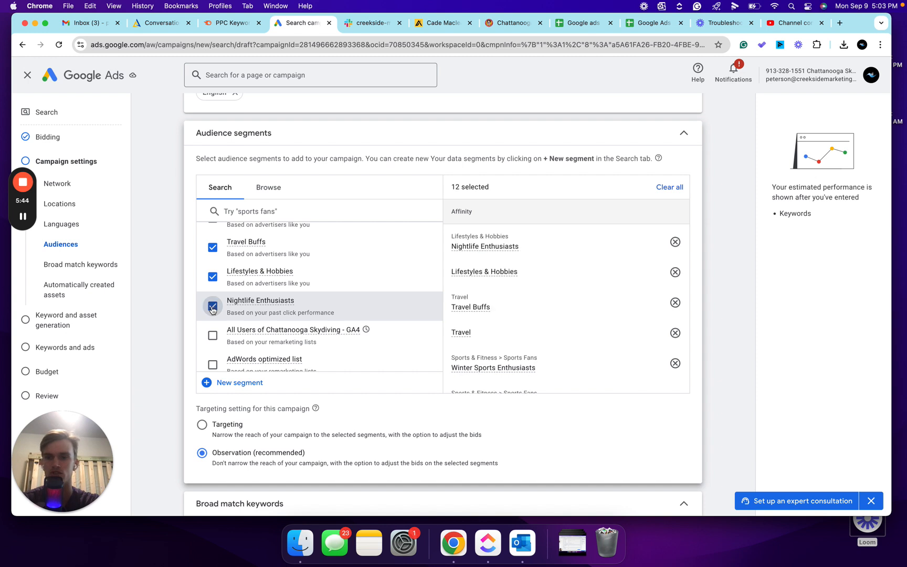
scroll(233, 316, down, 1)
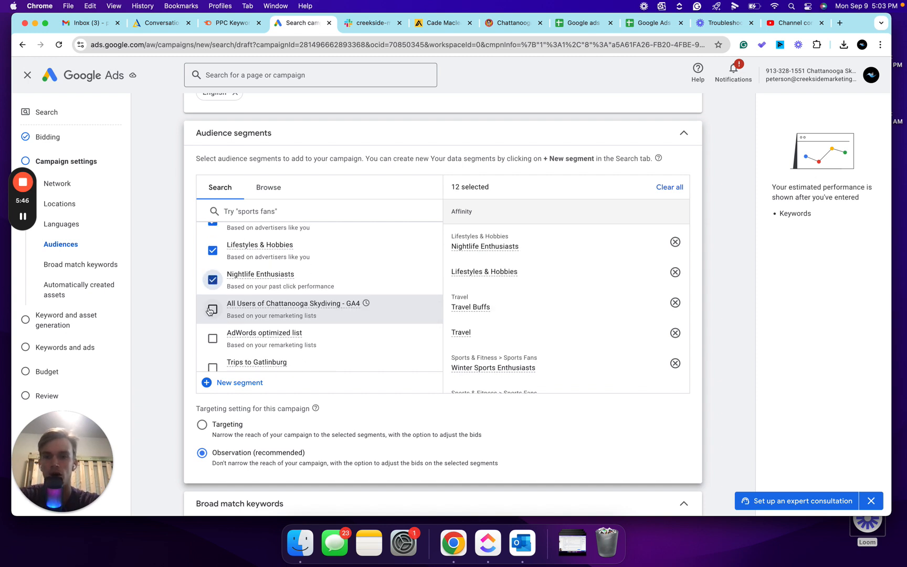
click(210, 310)
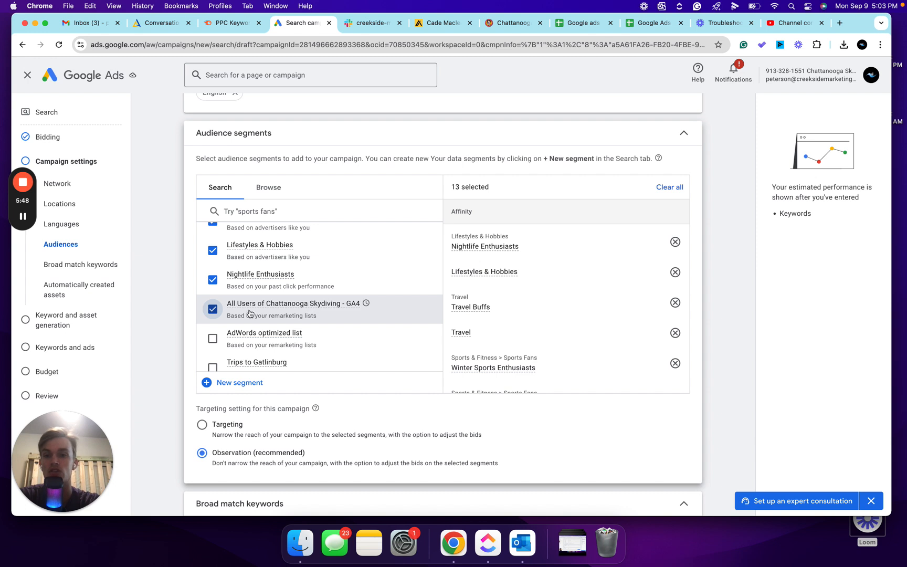
Add the All visitors (Google Ads) and All visitors (Google Analytics) segments to the campaign.
scroll(263, 314, down, 1)
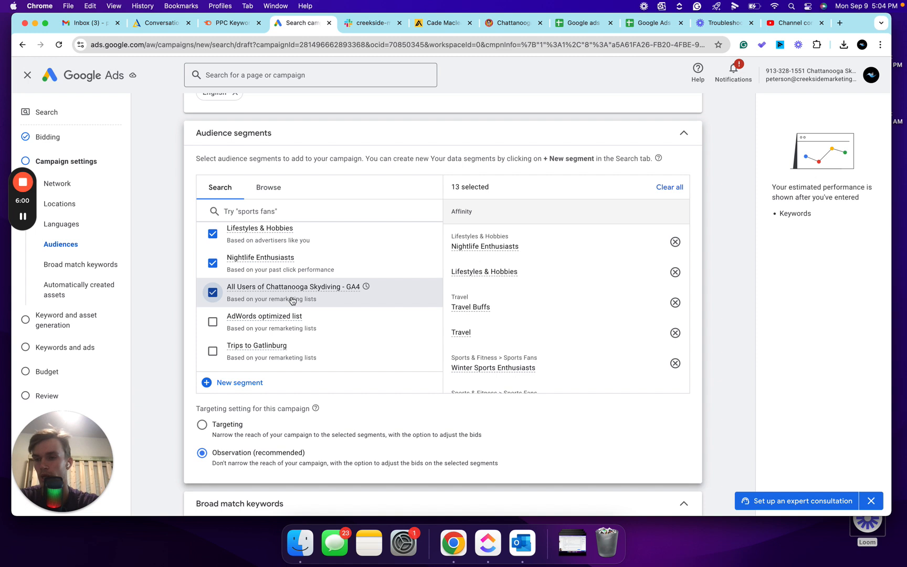
scroll(290, 300, down, 2)
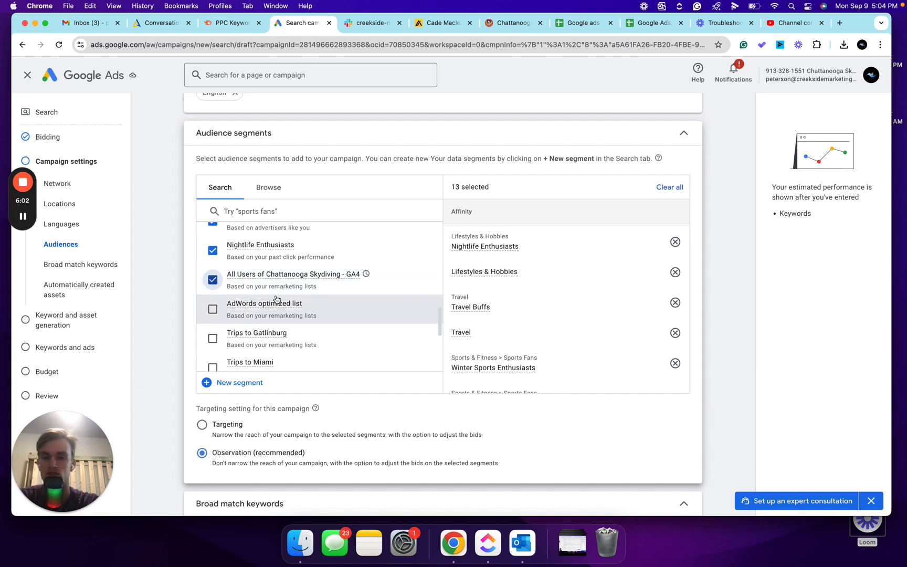
scroll(286, 307, down, 5)
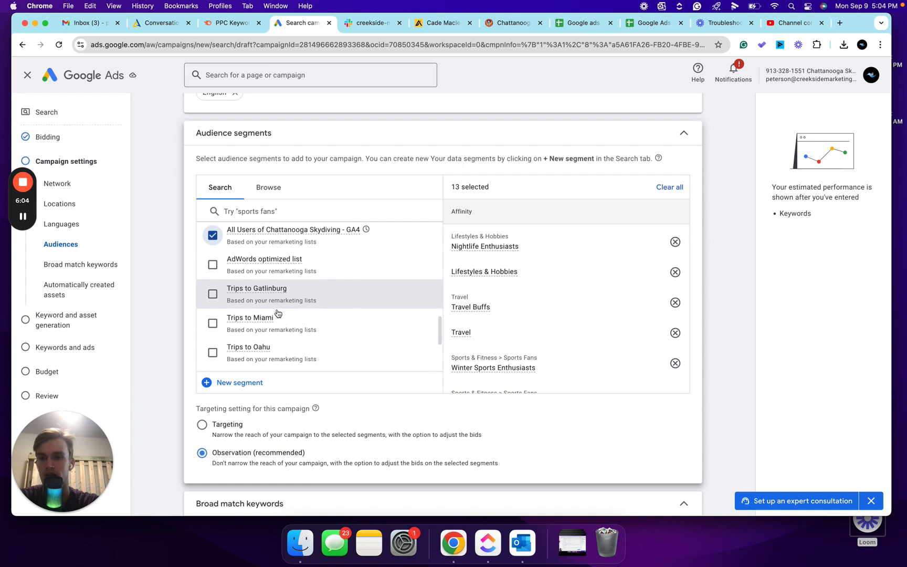
scroll(278, 314, down, 7)
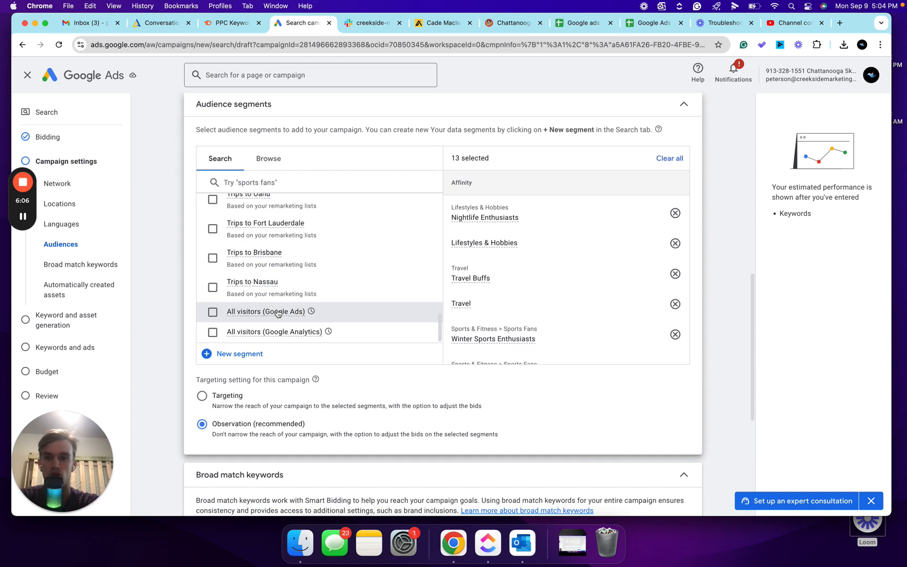
click(212, 312)
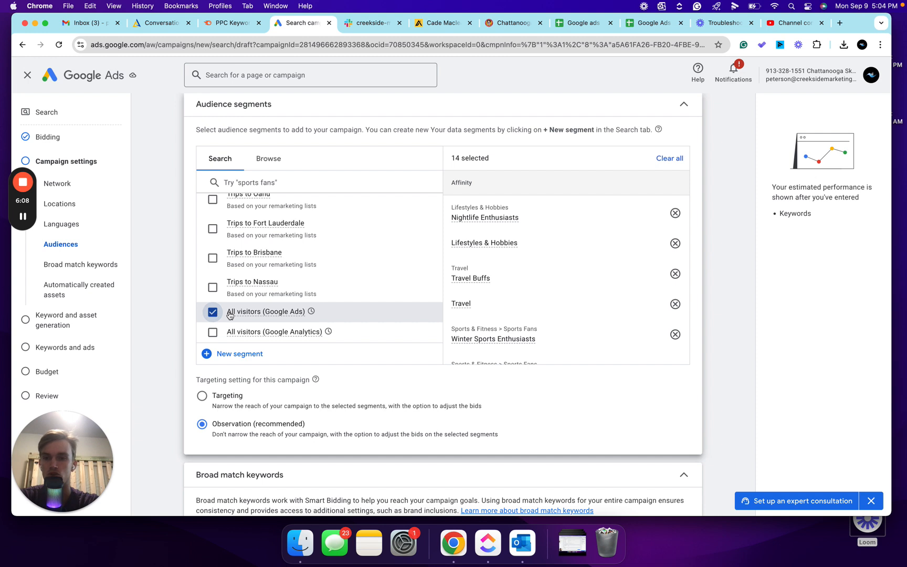
click(212, 333)
Recheck the Trips suggestions based on remarketing lists, leaving them unselected, and add the AdWords optimized list segment.
scroll(277, 320, up, 1)
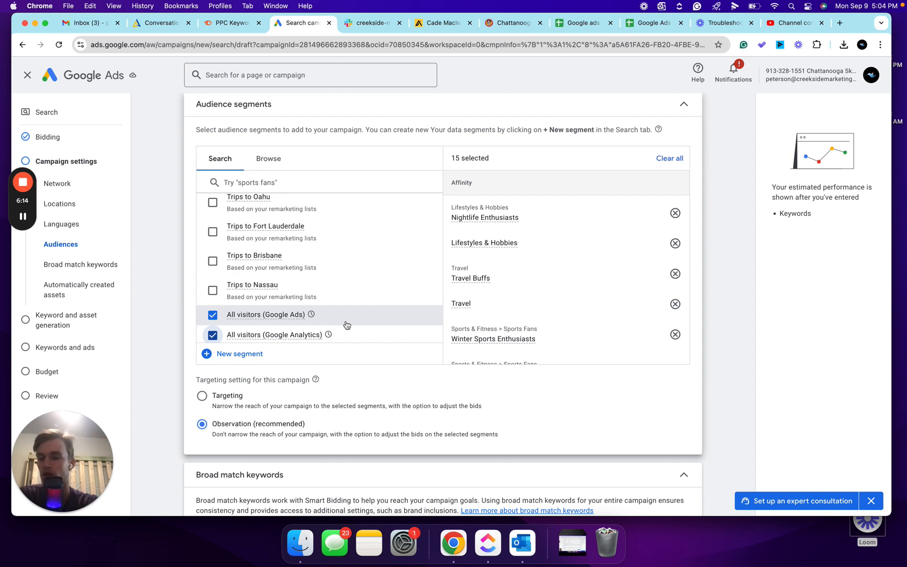
scroll(346, 325, up, 5)
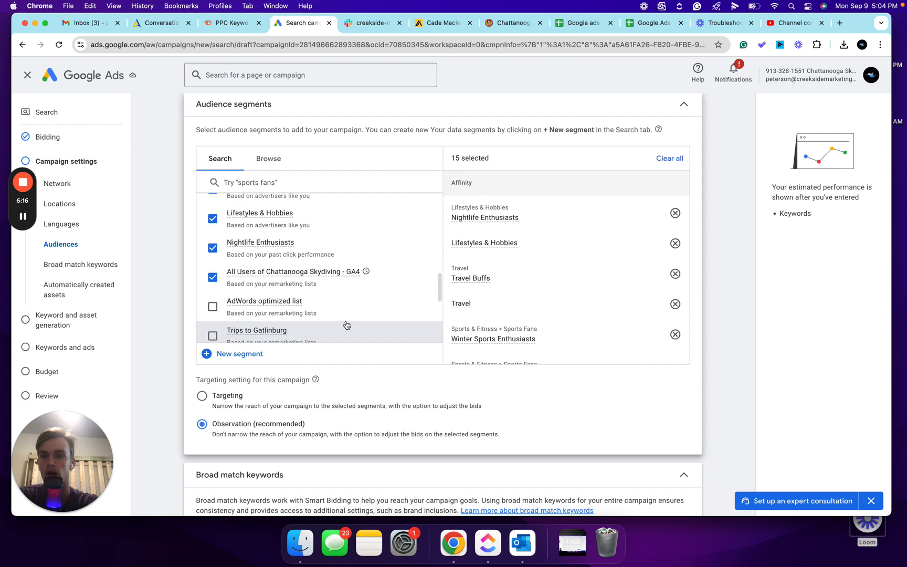
scroll(347, 325, down, 2)
scroll(311, 318, down, 3)
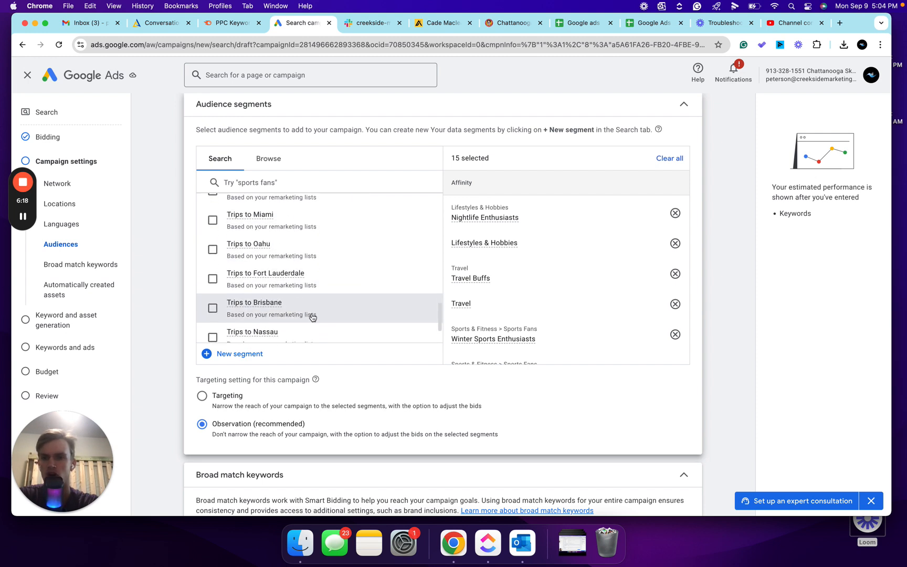
scroll(312, 317, down, 1)
scroll(294, 276, up, 1)
scroll(286, 258, up, 2)
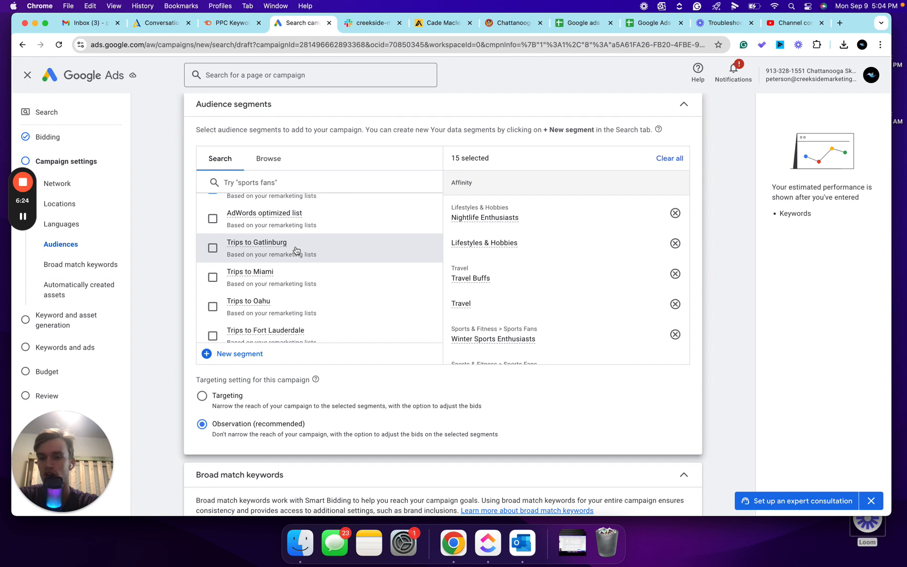
scroll(306, 275, down, 3)
scroll(306, 275, up, 5)
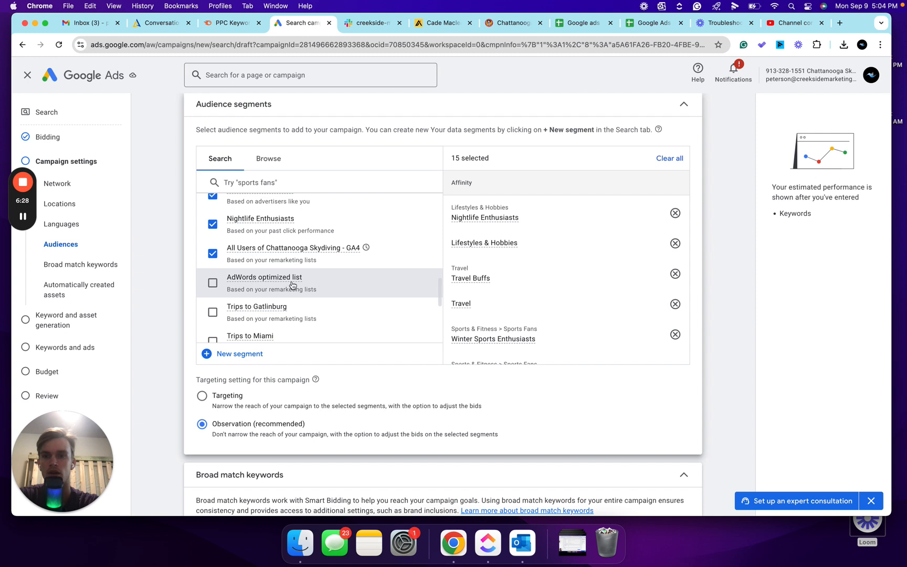
click(213, 283)
Browse the segment categories and examine the Education and Marital Status options under detailed demographics.
click(269, 159)
scroll(289, 261, up, 1)
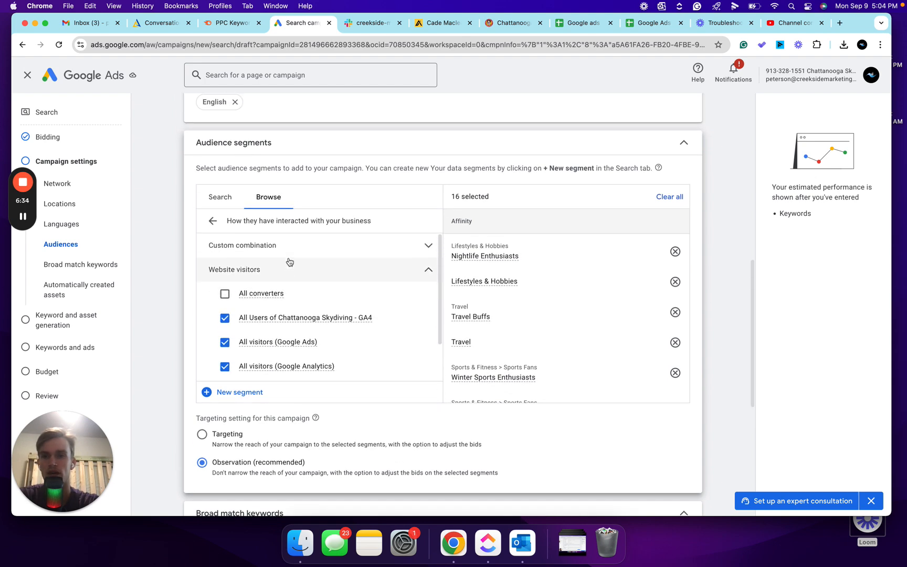
click(213, 237)
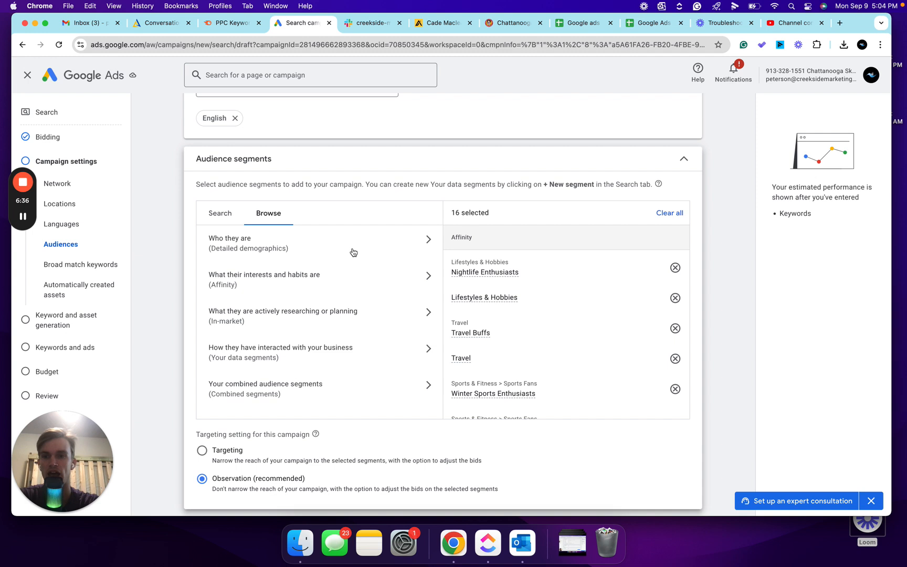
click(386, 245)
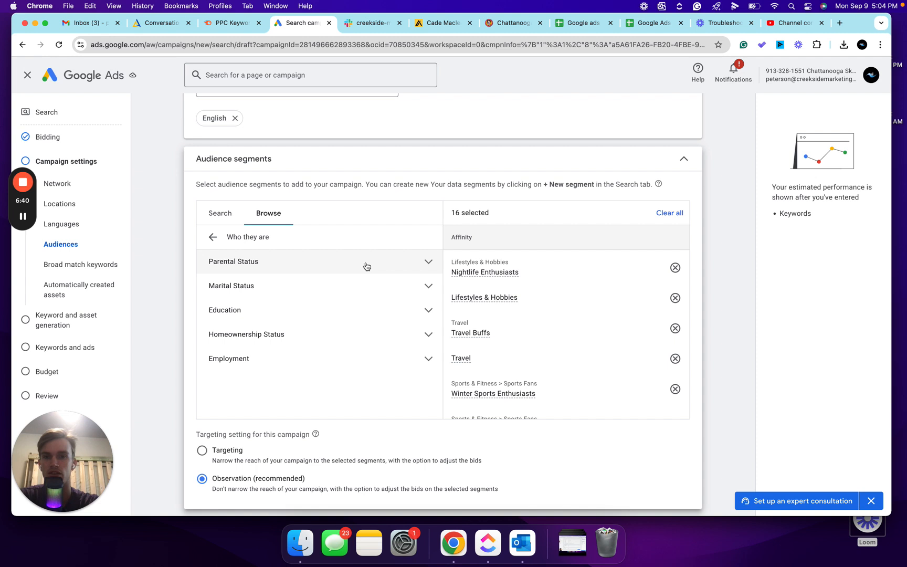
scroll(371, 330, down, 1)
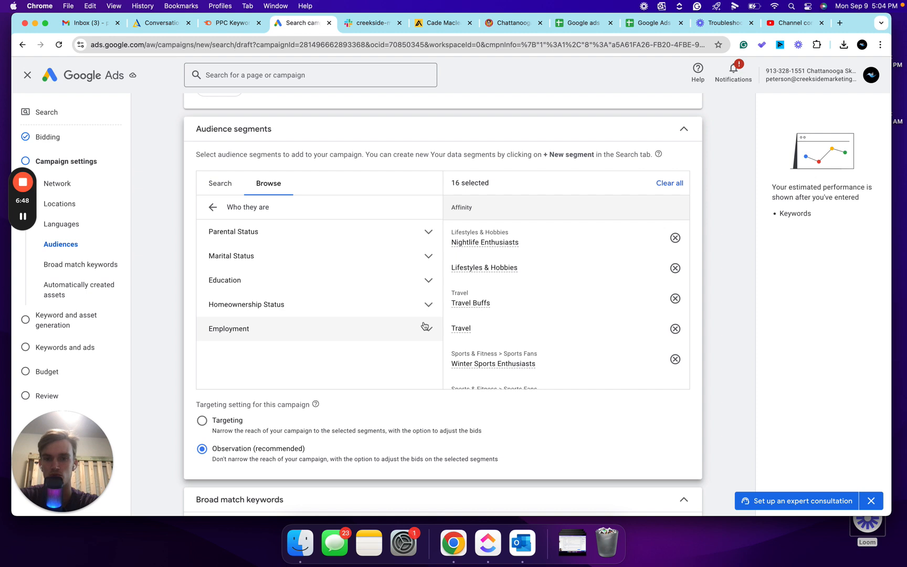
click(428, 280)
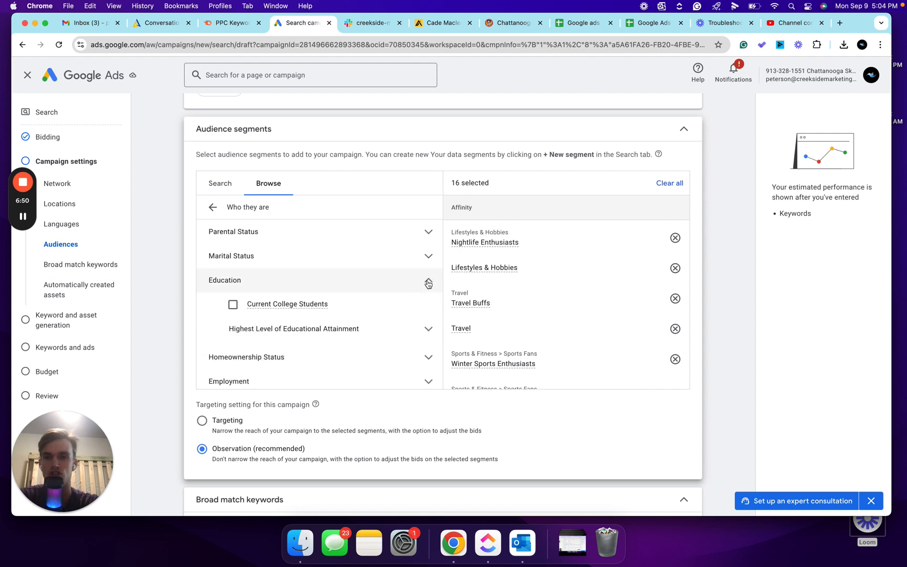
click(427, 281)
click(427, 258)
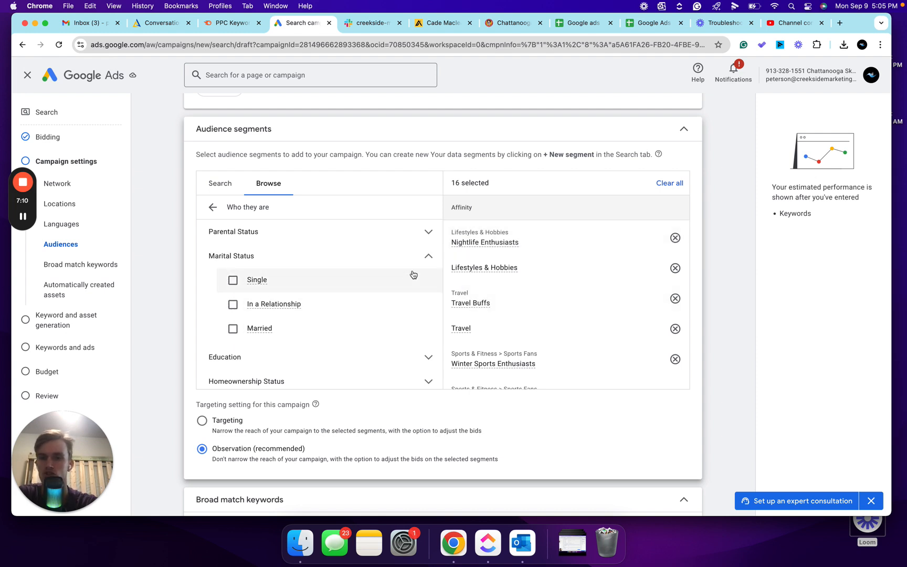
click(427, 257)
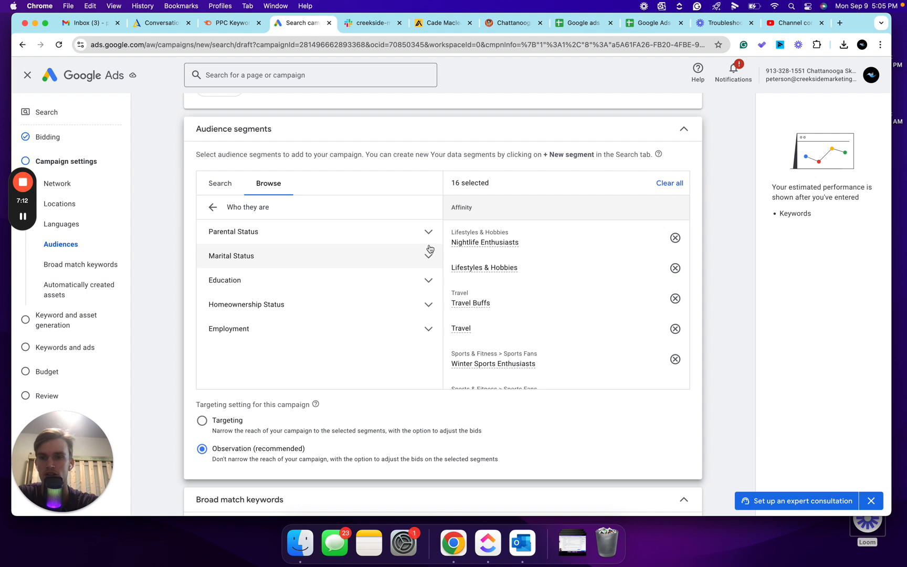
Examine the Parents age groups under Parental Status, then return to the list of segment categories.
click(431, 234)
click(428, 256)
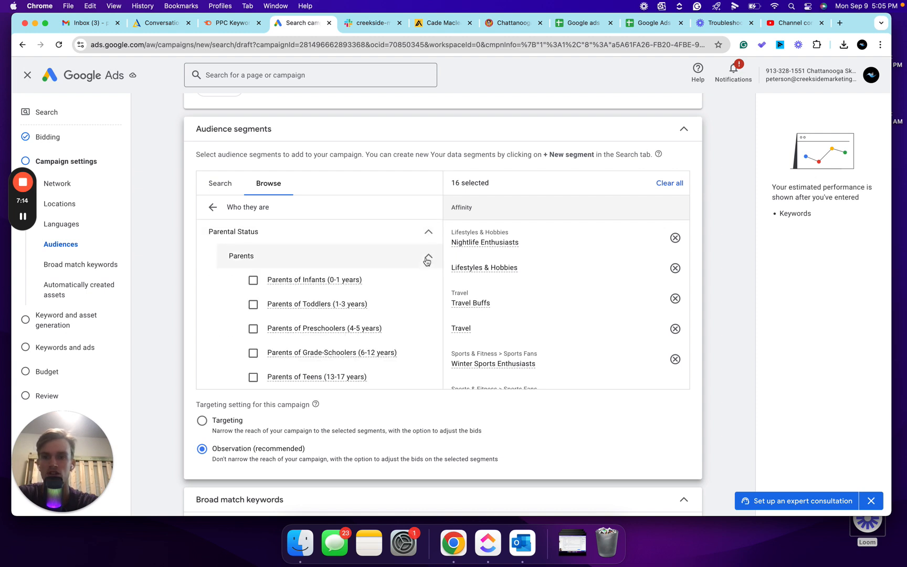
scroll(343, 332, down, 3)
scroll(343, 332, up, 4)
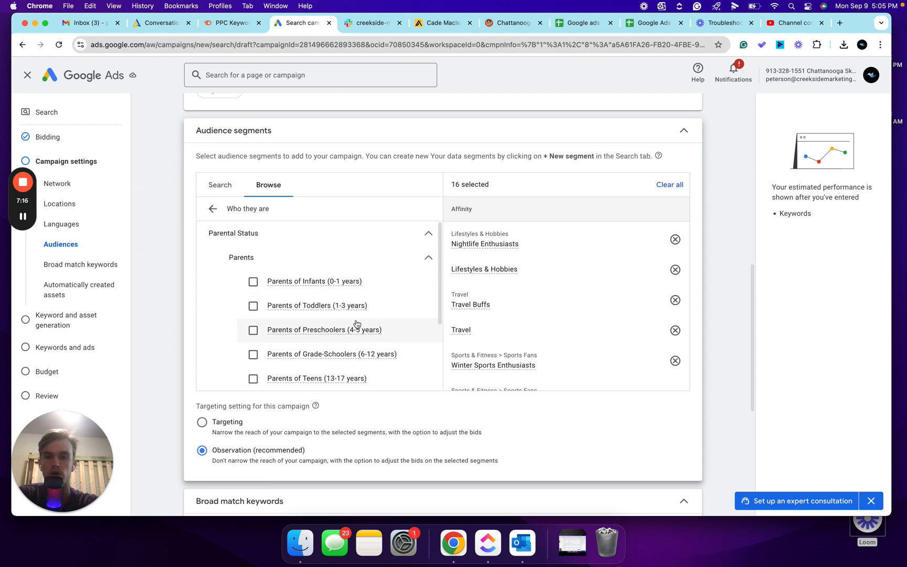
click(428, 260)
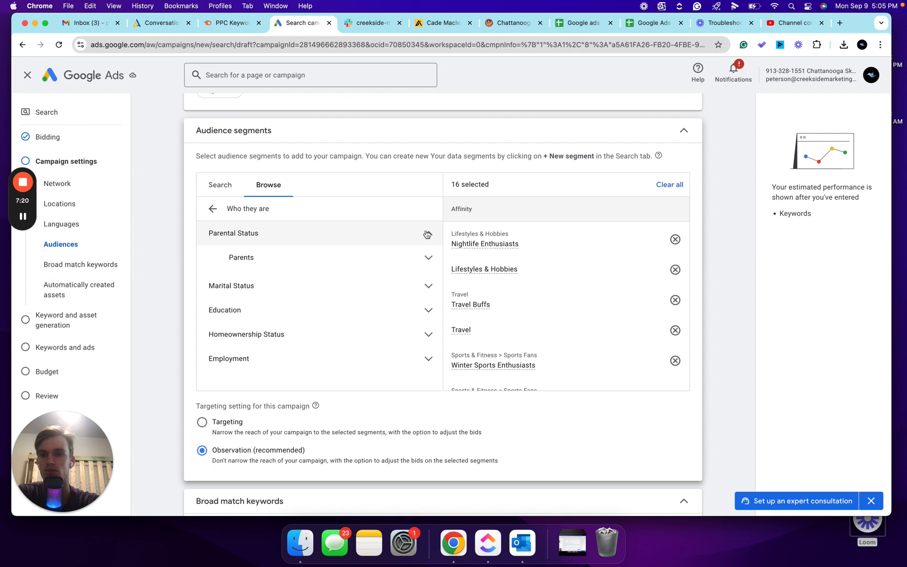
click(213, 209)
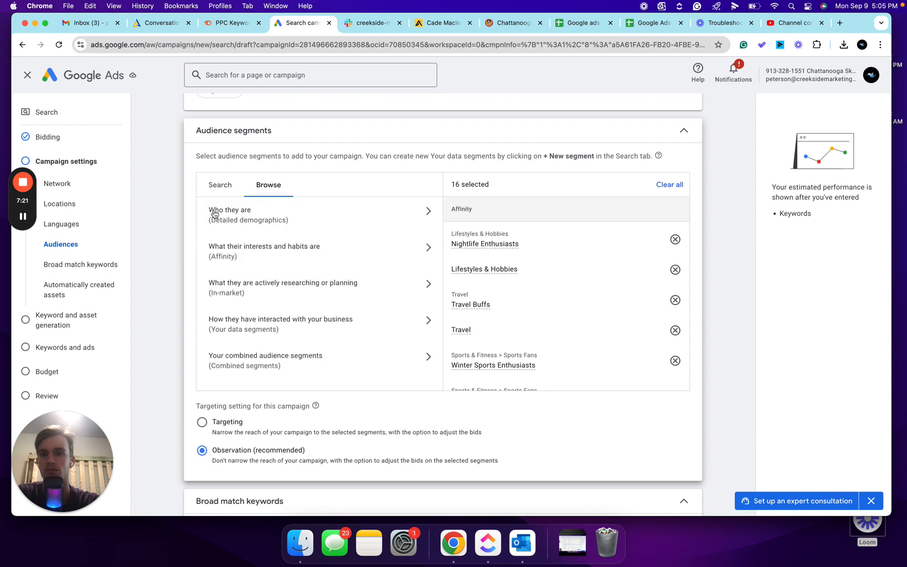
Open the Affinity segments and examine the options under Lifestyles & Hobbies.
click(408, 250)
scroll(334, 255, down, 1)
scroll(334, 255, down, 2)
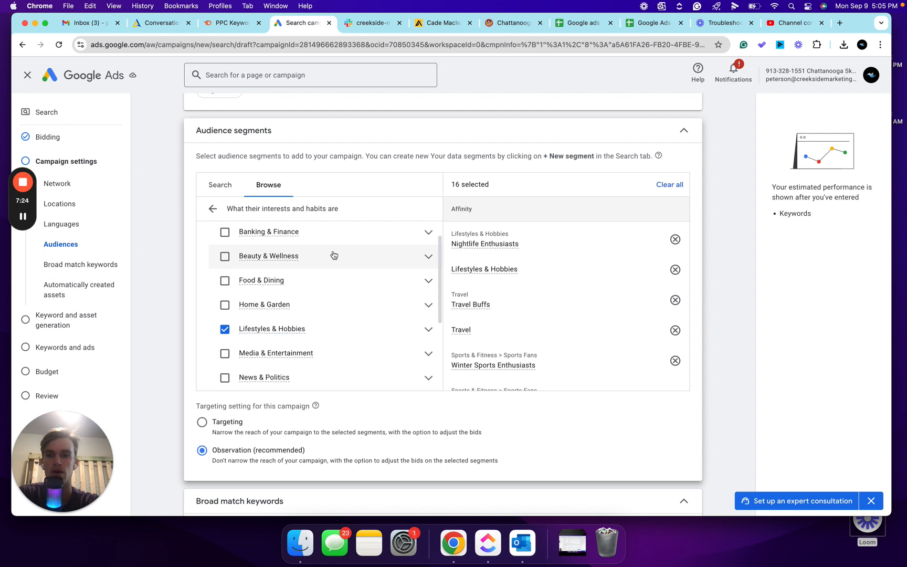
click(428, 312)
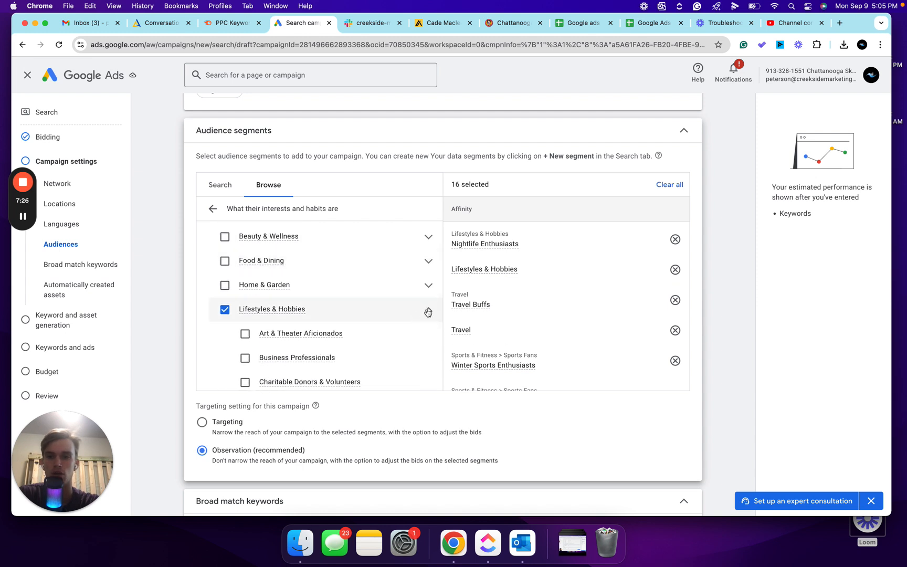
scroll(381, 318, down, 2)
scroll(381, 319, down, 6)
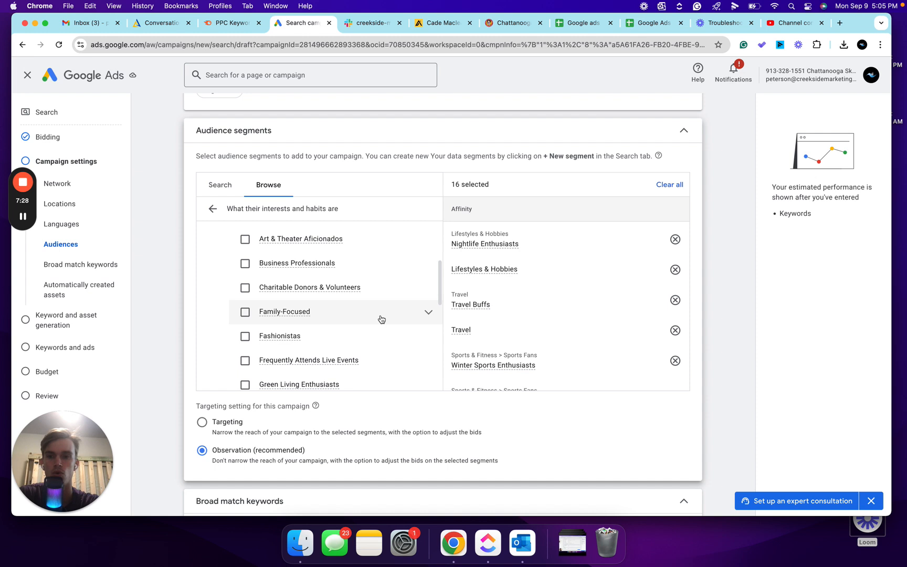
scroll(381, 319, down, 4)
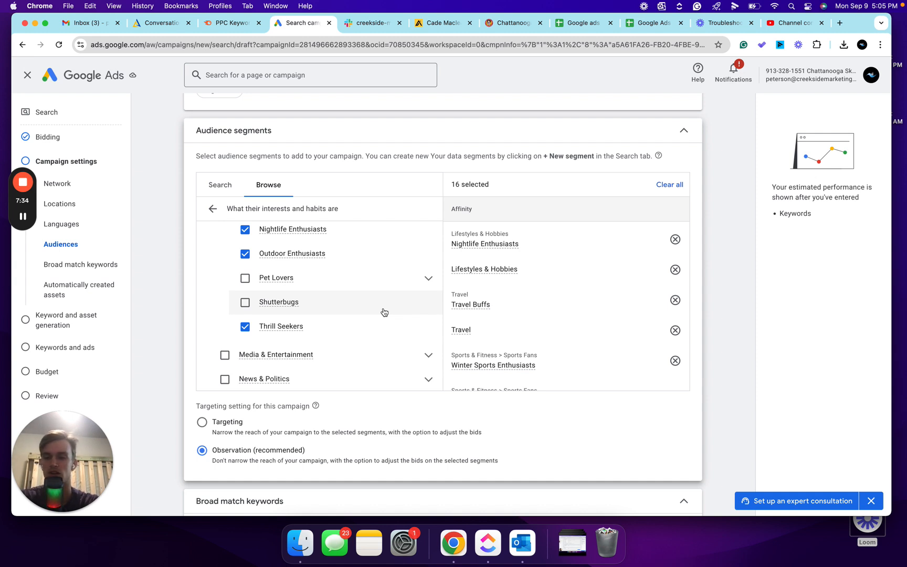
scroll(384, 311, down, 5)
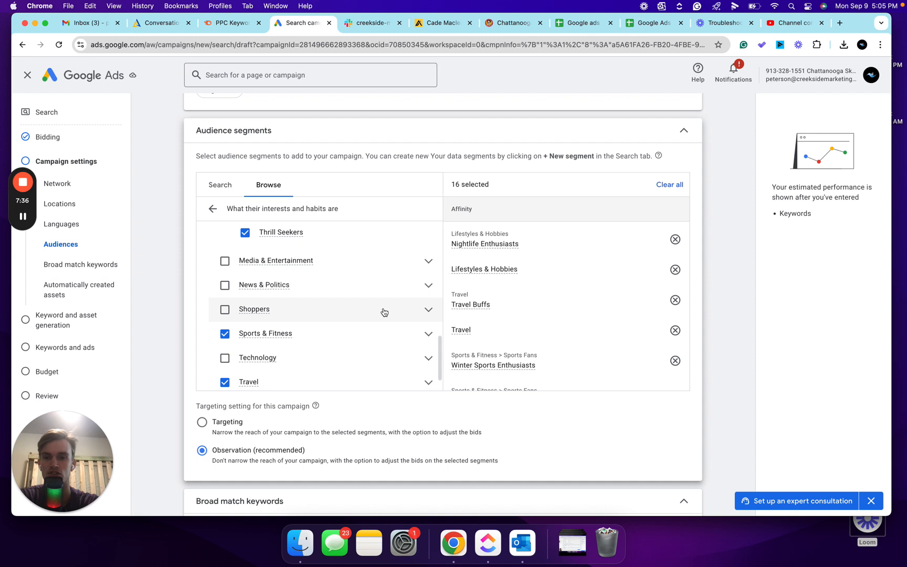
scroll(385, 311, up, 15)
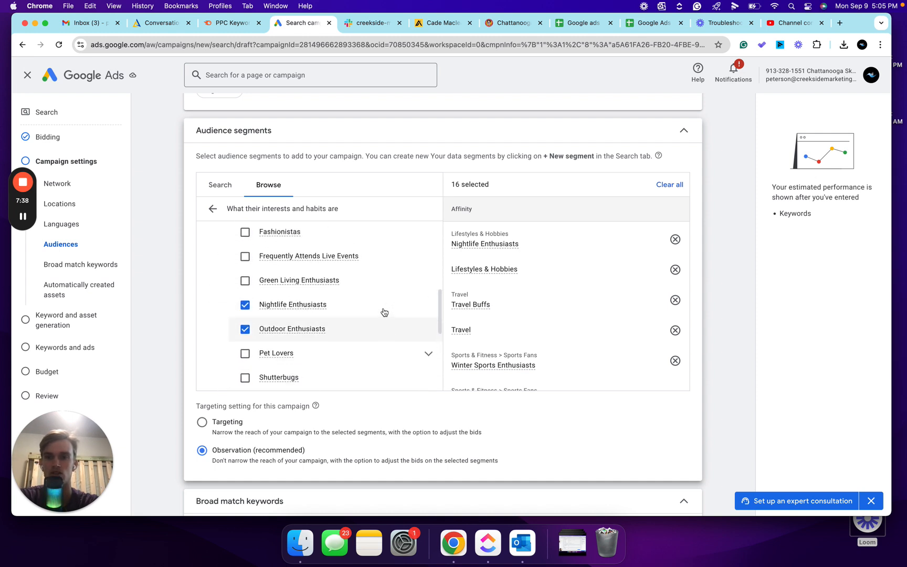
scroll(384, 311, up, 4)
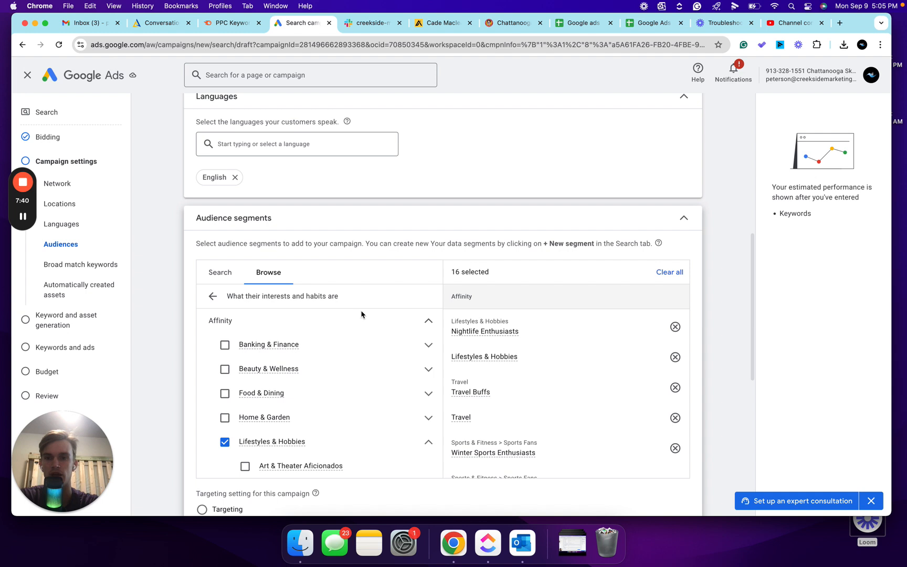
Review the Lifestyles & Hobbies options again along with the remaining affinity categories through Vehicles & Transportation.
scroll(385, 352, down, 1)
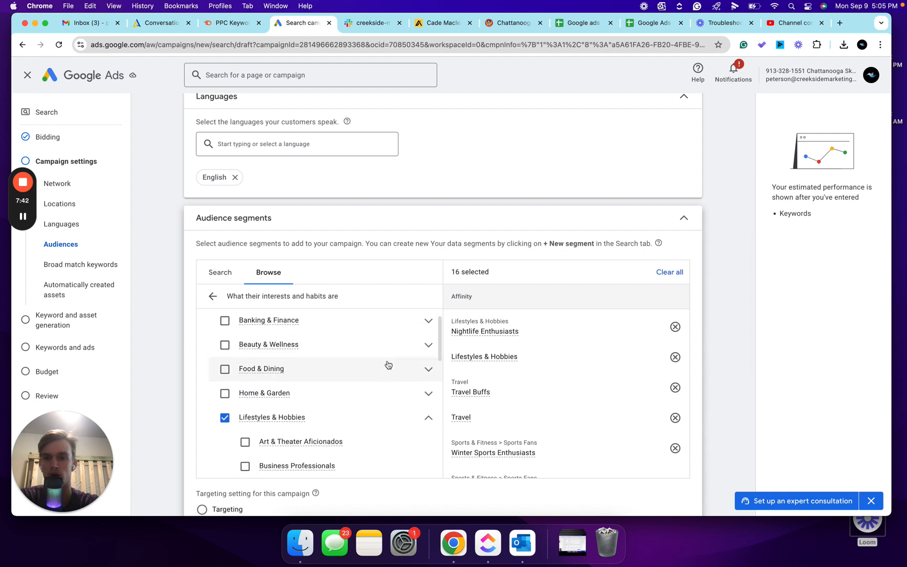
scroll(388, 355, down, 5)
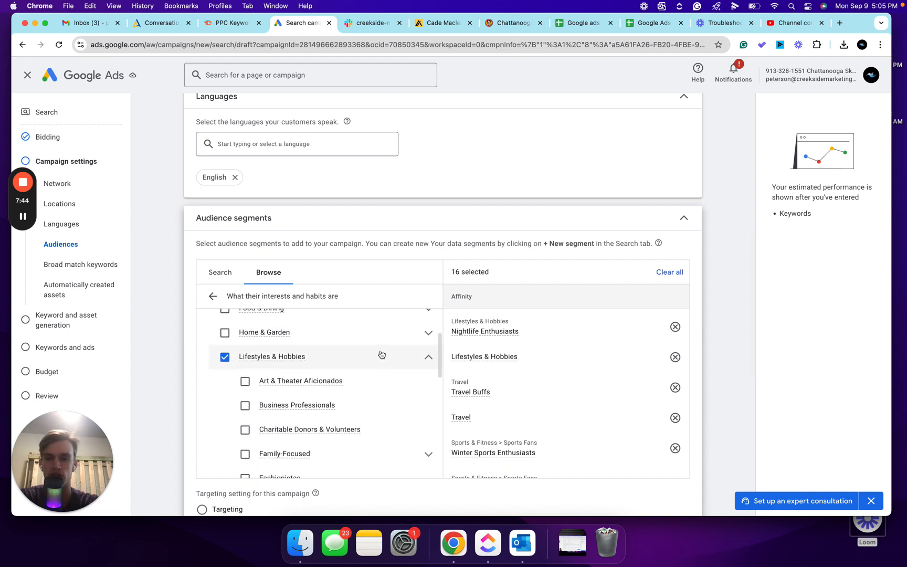
scroll(382, 291, down, 3)
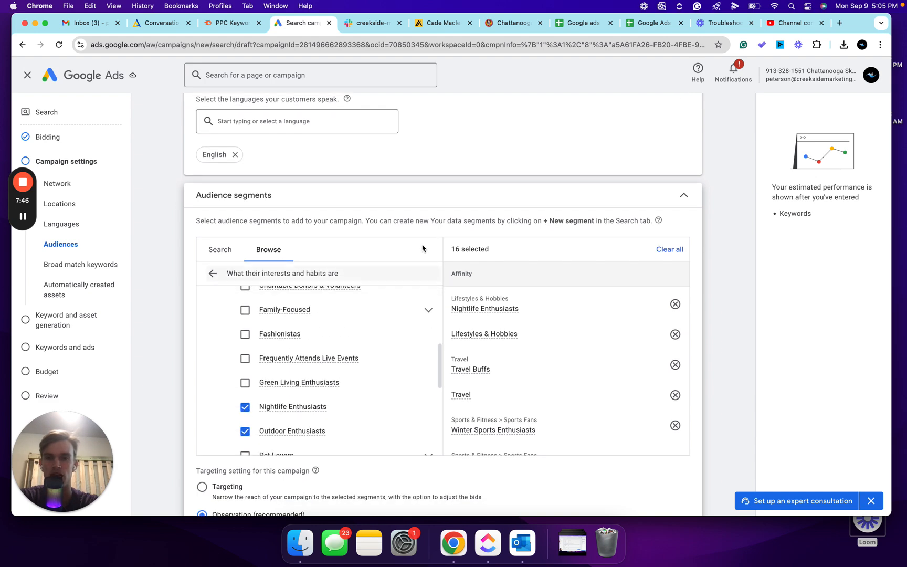
scroll(442, 223, down, 5)
scroll(349, 259, down, 8)
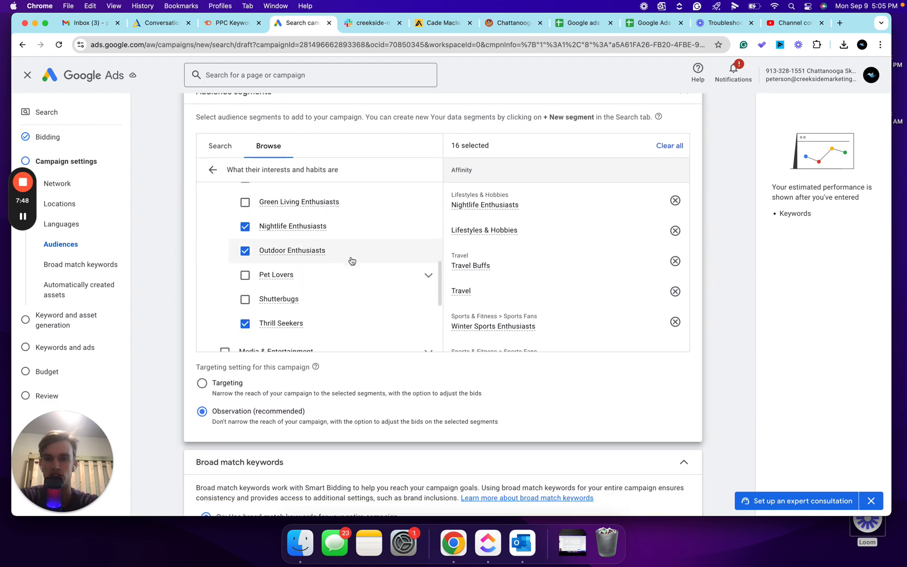
scroll(350, 260, down, 4)
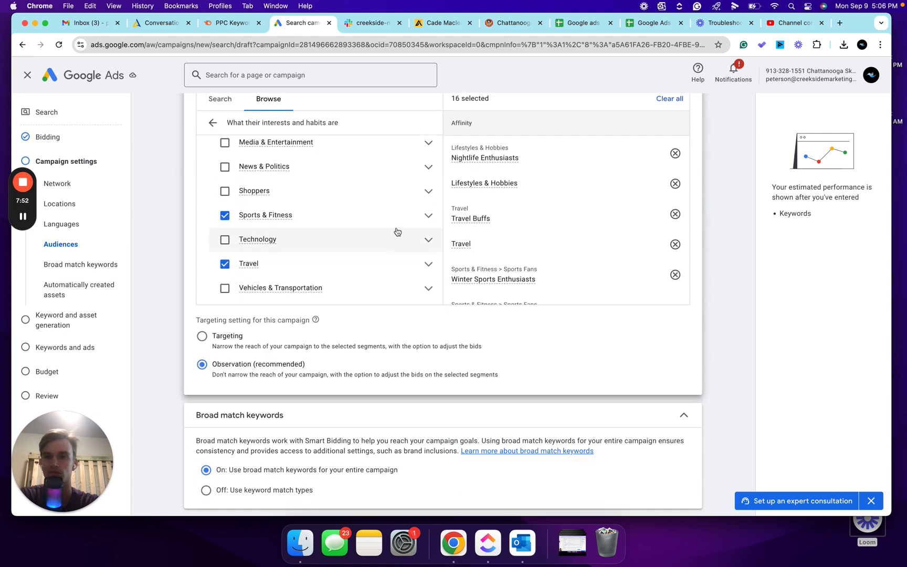
scroll(397, 233, up, 1)
scroll(397, 229, up, 1)
scroll(399, 229, down, 1)
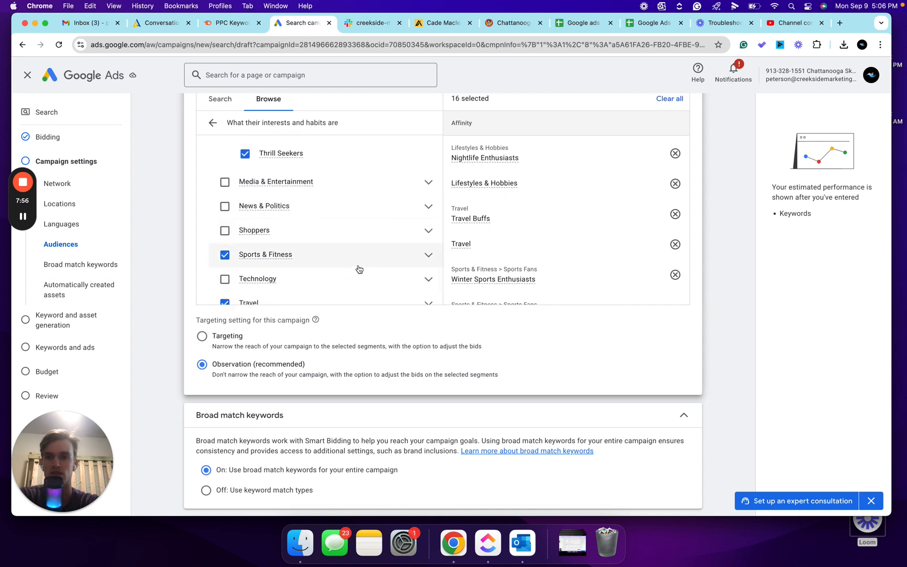
Examine the Sports Fans and Health & Fitness Buffs subsegments under Sports & Fitness.
click(429, 255)
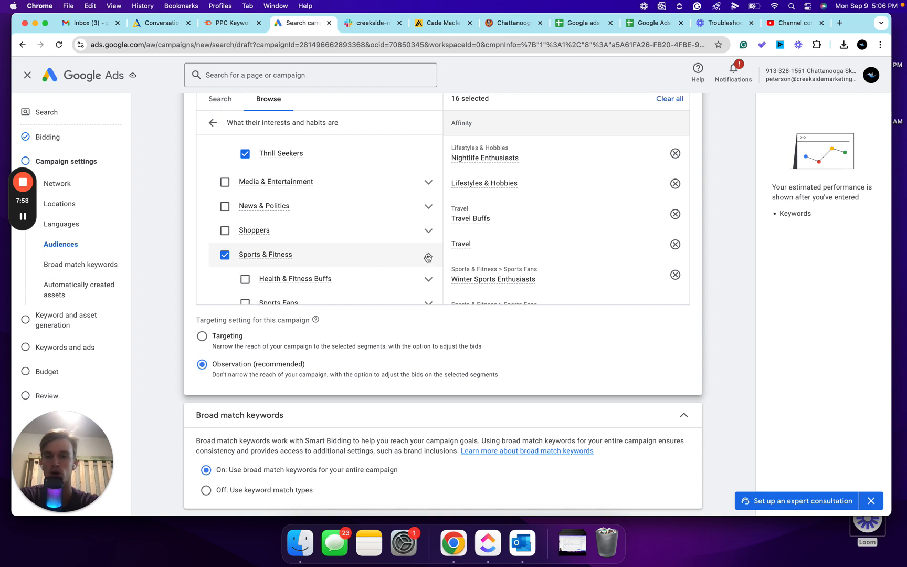
scroll(368, 261, down, 2)
click(427, 260)
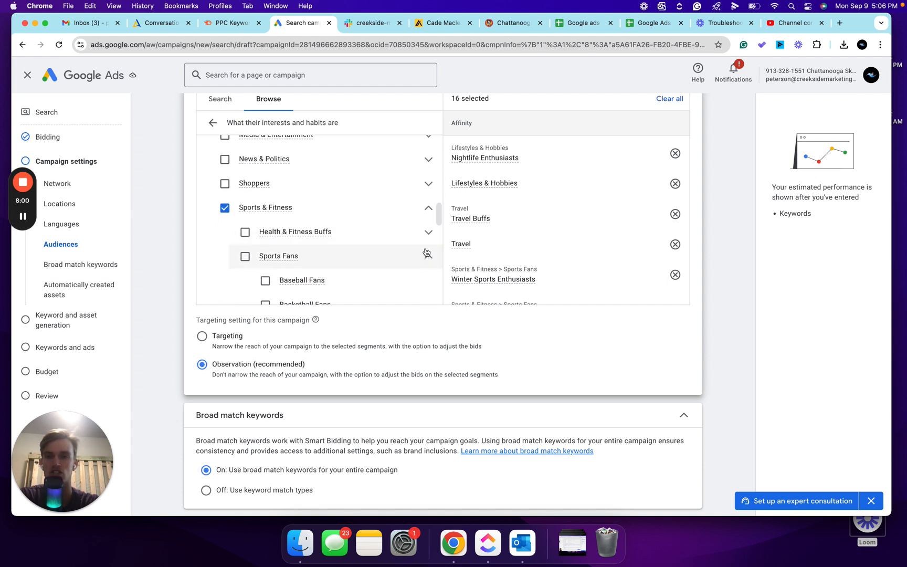
click(429, 232)
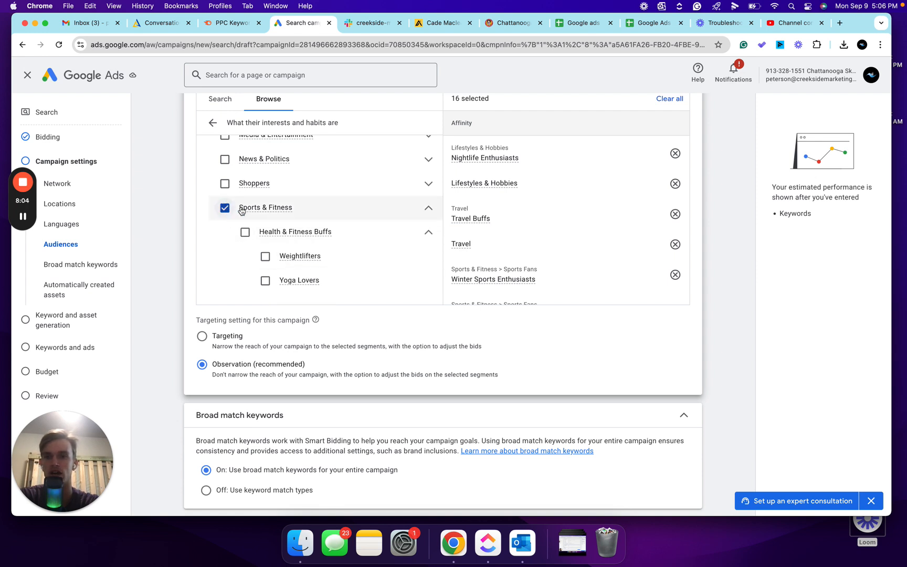
scroll(296, 254, down, 2)
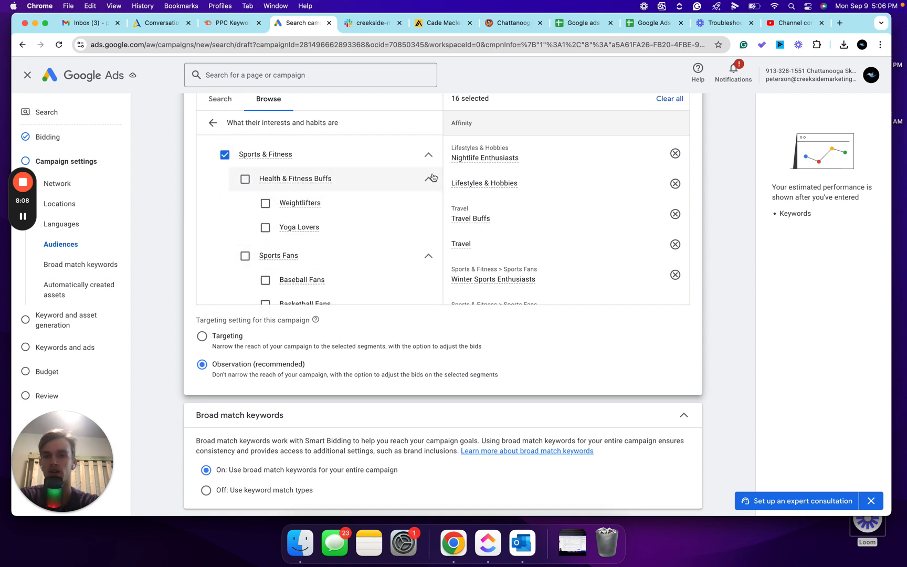
Try adding the Weightlifters segment, remove it again, and collapse the Sports & Fitness group.
click(266, 204)
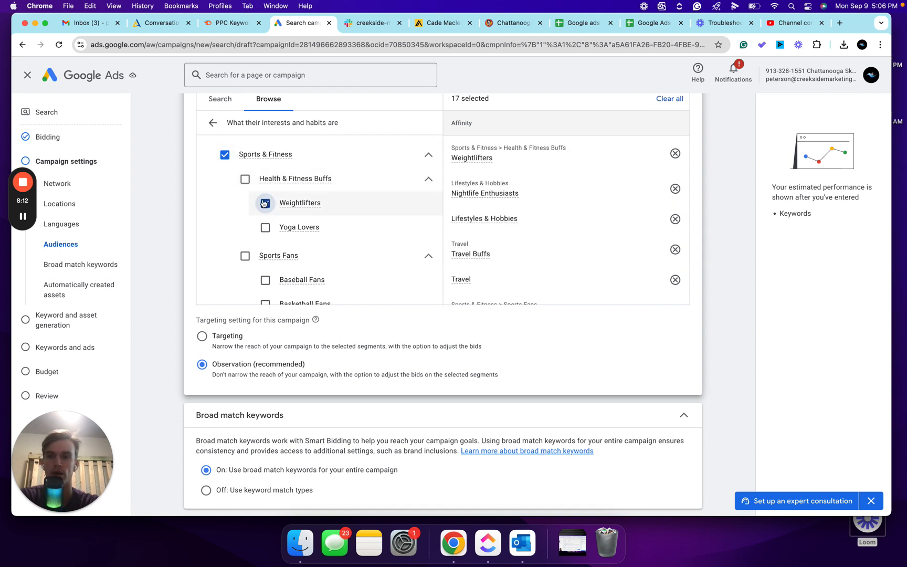
click(265, 203)
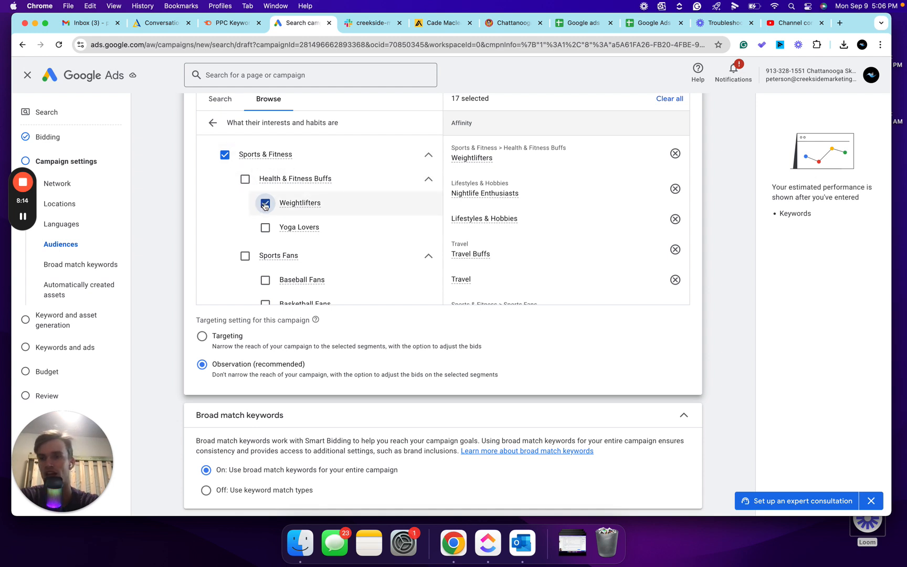
click(430, 181)
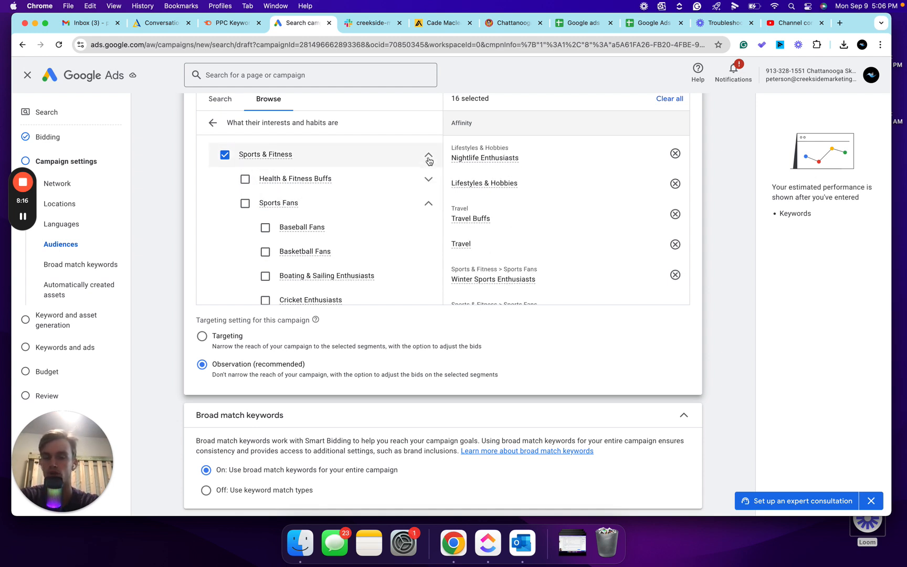
click(429, 159)
Leave the Affinity list, open the In-market segments and look through the categories from Apparel & Accessories to Seasonal Shopping.
scroll(344, 207, down, 5)
scroll(345, 206, up, 8)
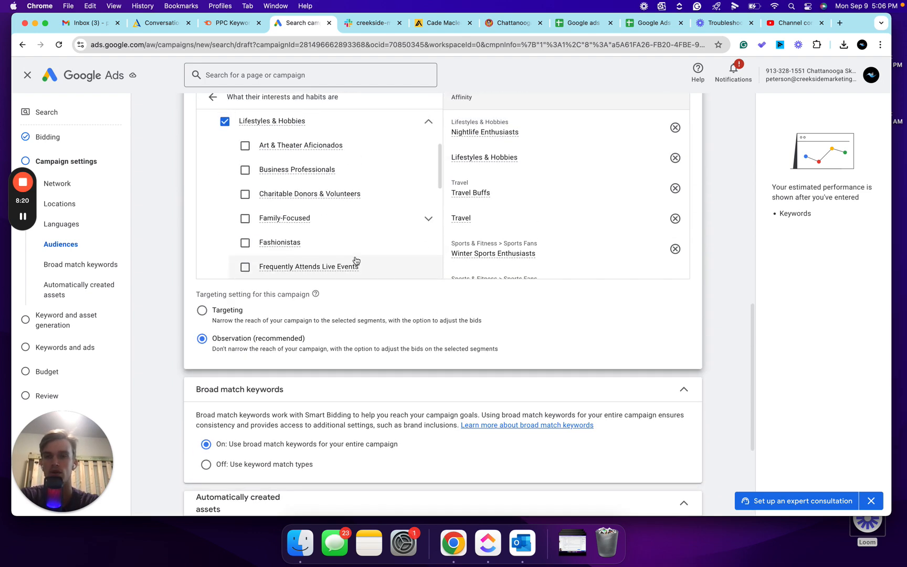
scroll(190, 300, up, 2)
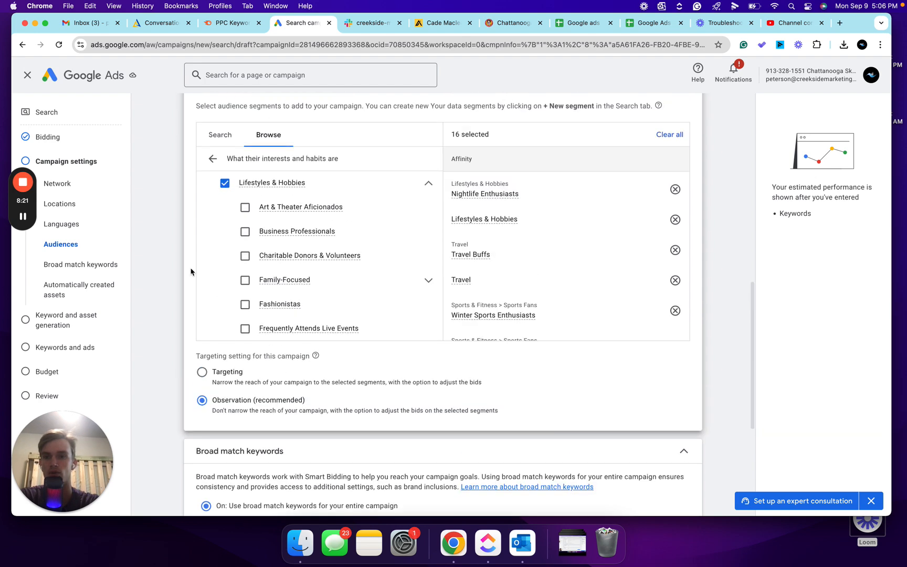
click(212, 159)
click(306, 242)
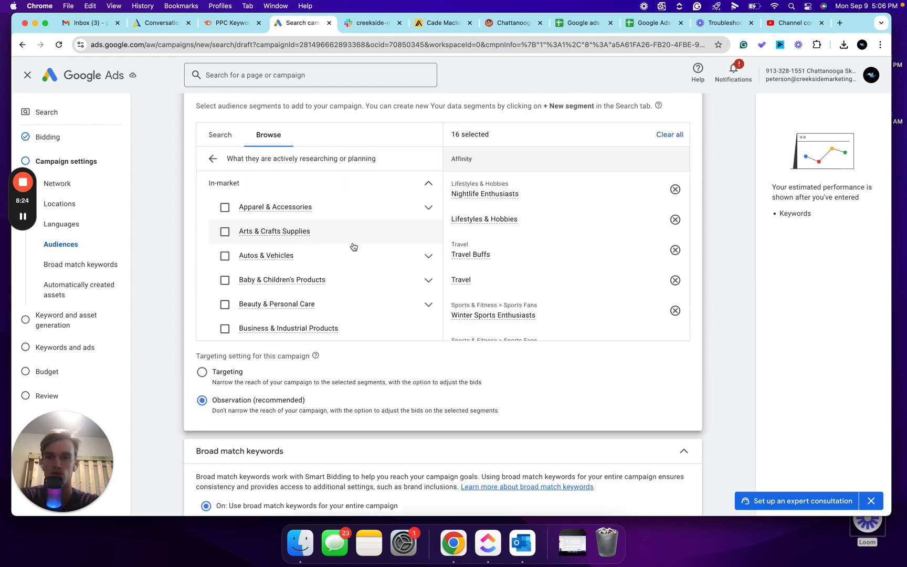
scroll(327, 246, down, 1)
scroll(328, 248, down, 4)
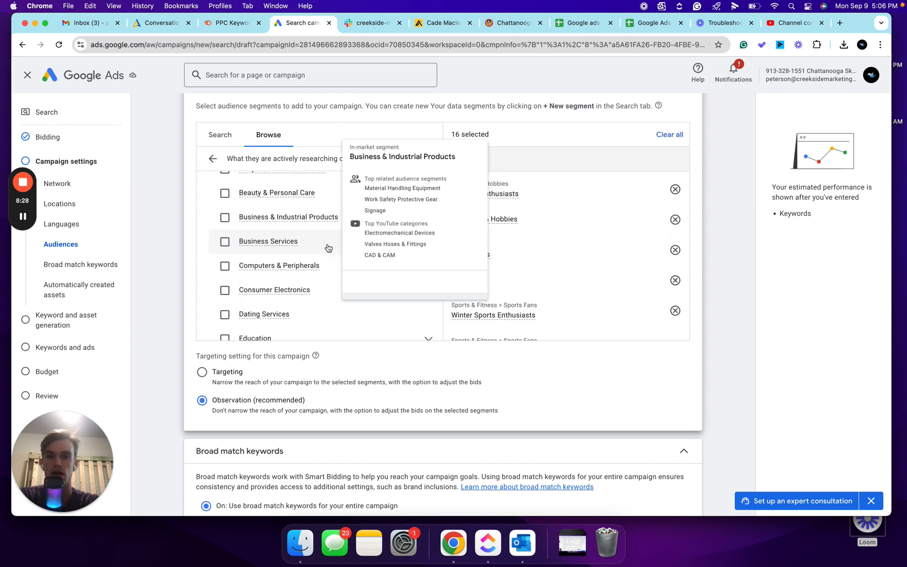
scroll(328, 247, down, 1)
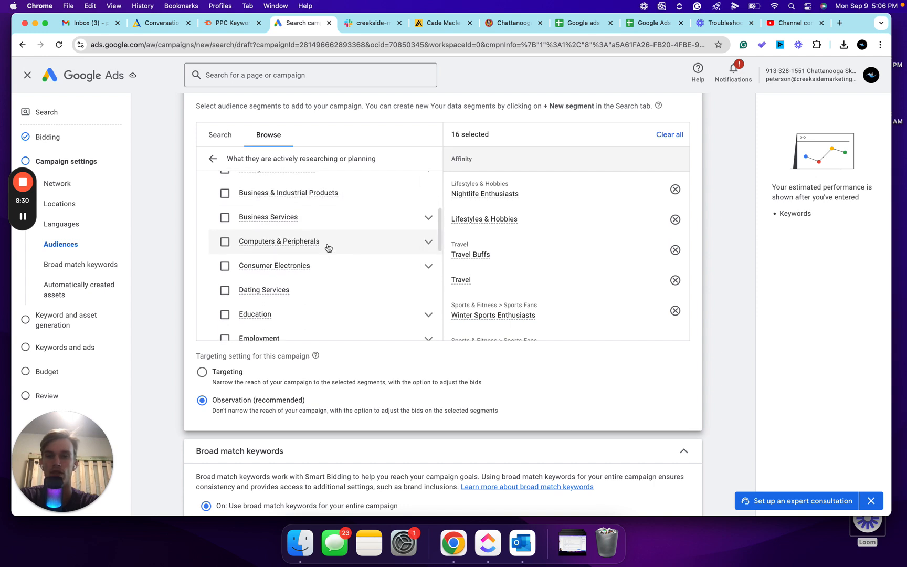
scroll(328, 248, down, 3)
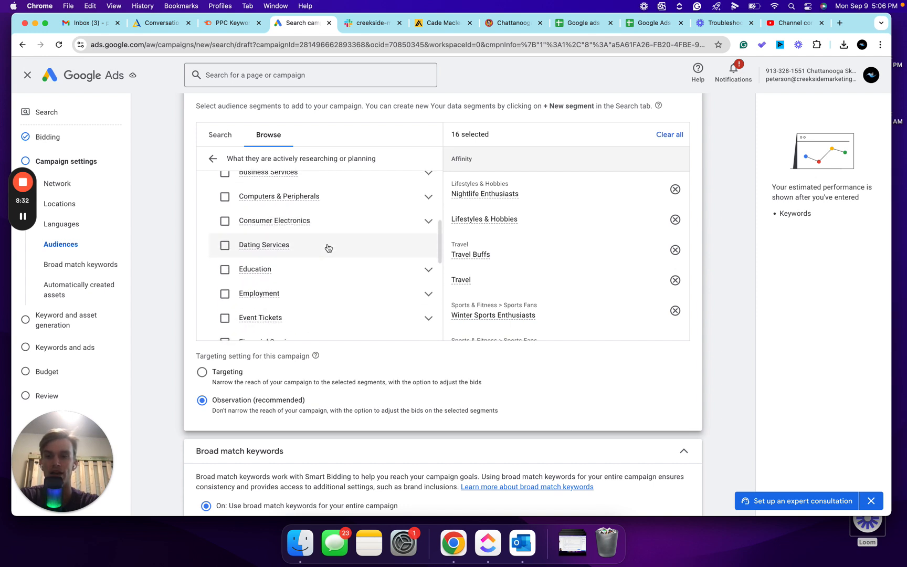
scroll(329, 248, down, 6)
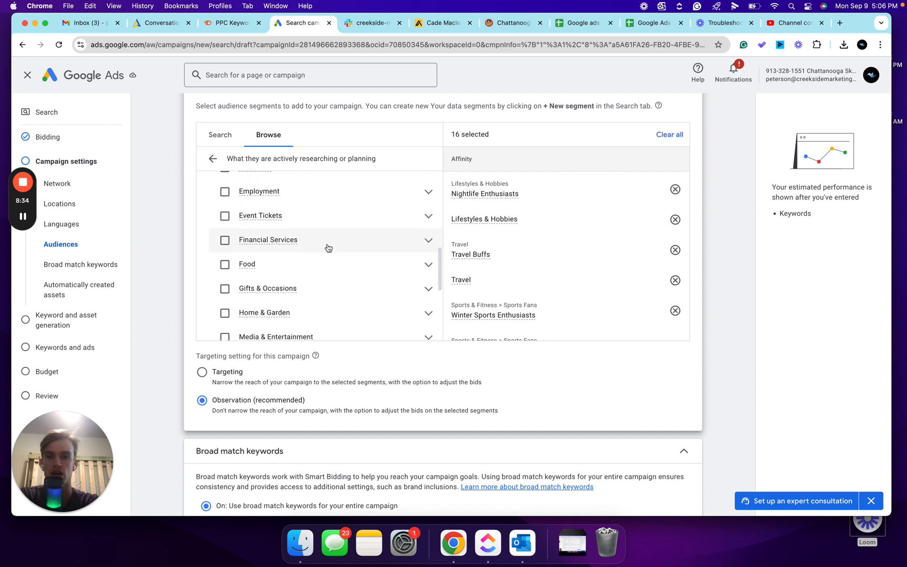
scroll(328, 247, down, 2)
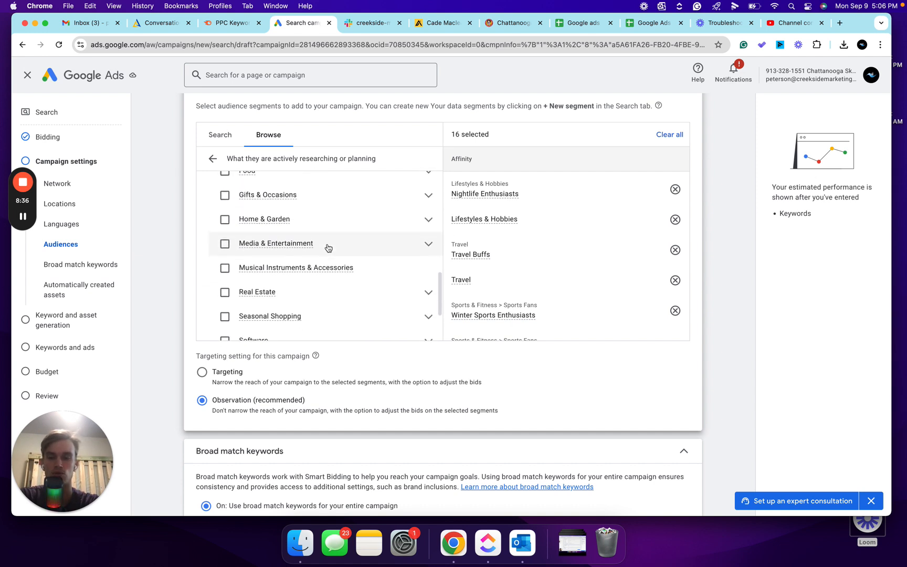
Recheck the middle In-market categories and review the rest of the list through Sports & Fitness and Travel.
scroll(328, 248, up, 3)
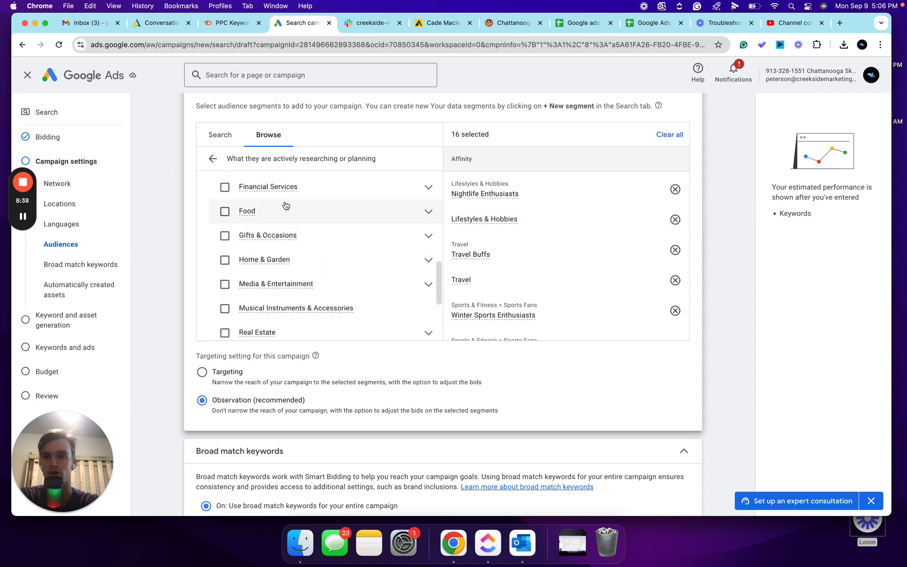
scroll(324, 293, up, 2)
scroll(326, 293, up, 4)
scroll(326, 294, down, 8)
scroll(326, 294, down, 3)
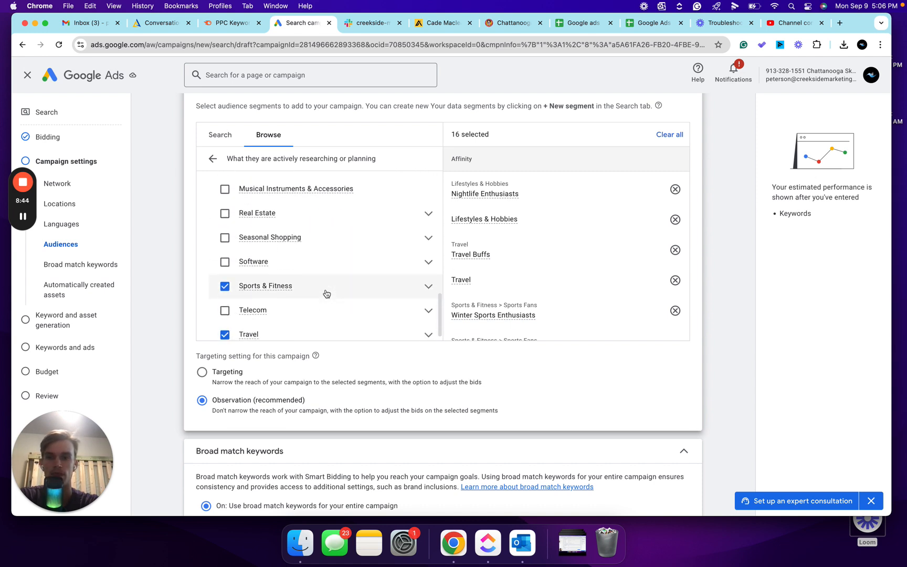
Examine the Seasonal Shopping options under In-market, leave them unselected, and collapse the group.
click(428, 238)
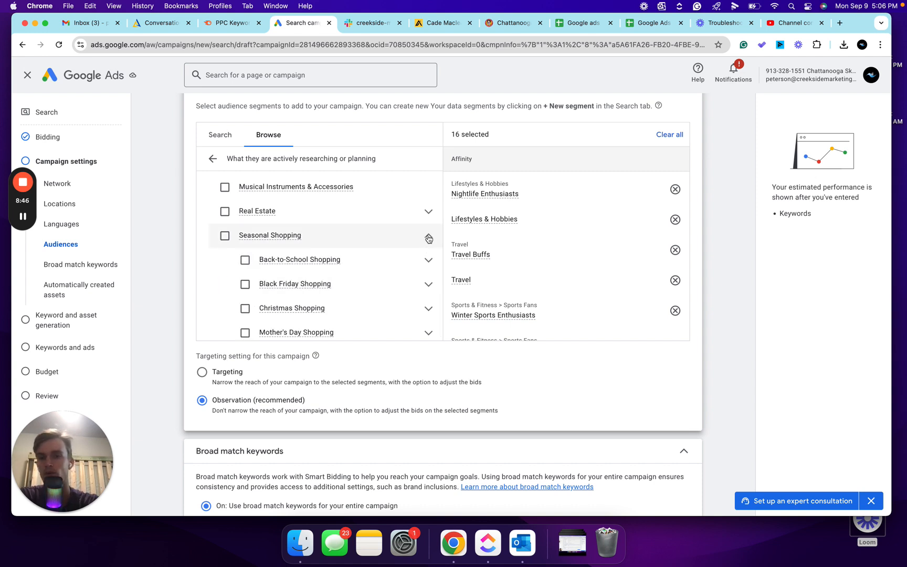
scroll(407, 239, down, 2)
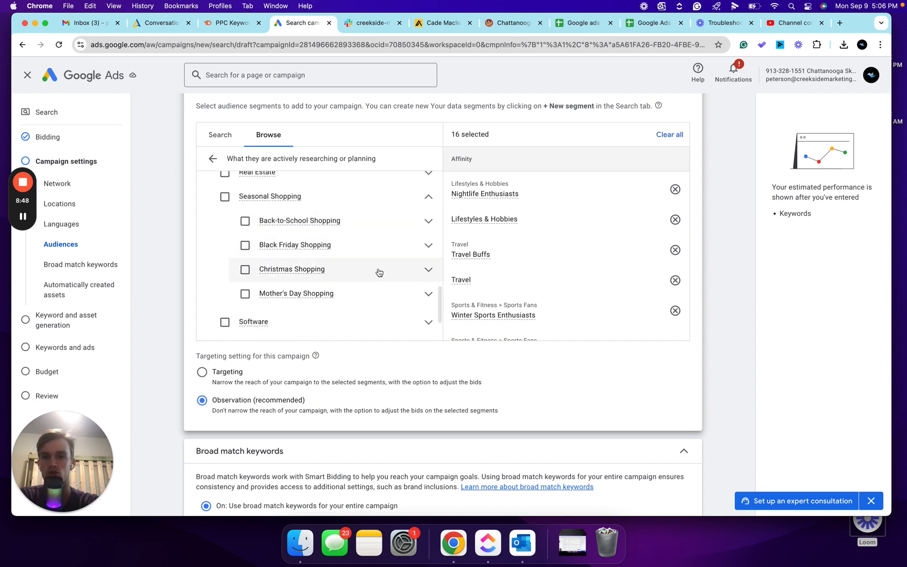
click(426, 198)
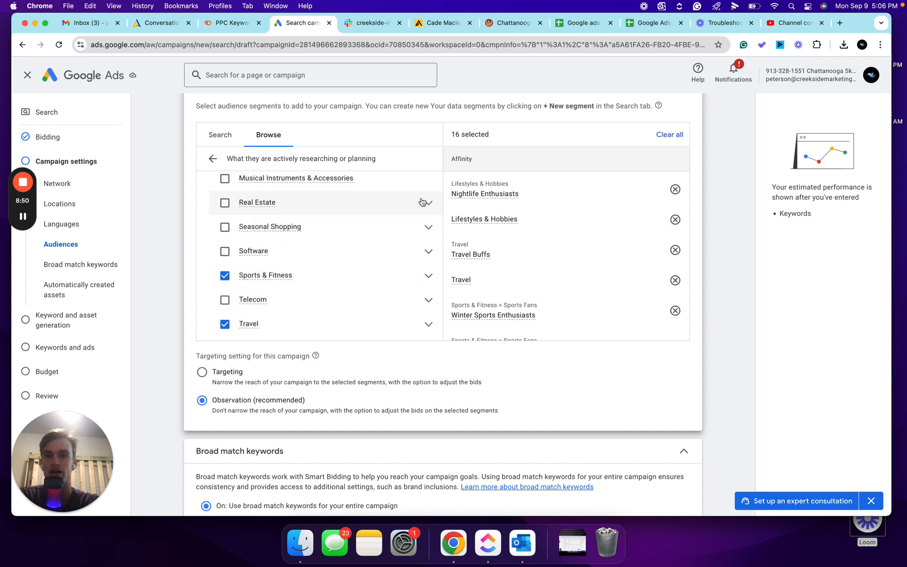
scroll(331, 227, down, 2)
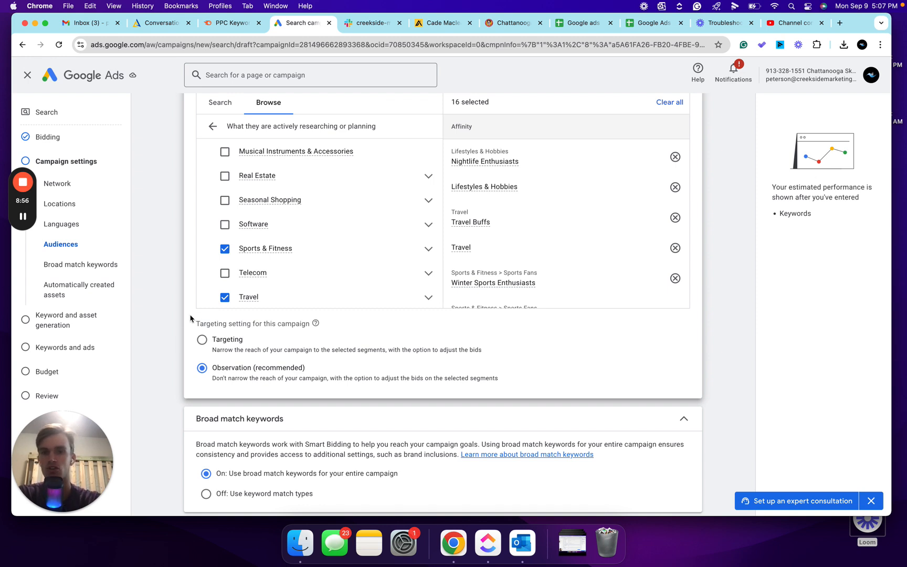
scroll(190, 317, up, 3)
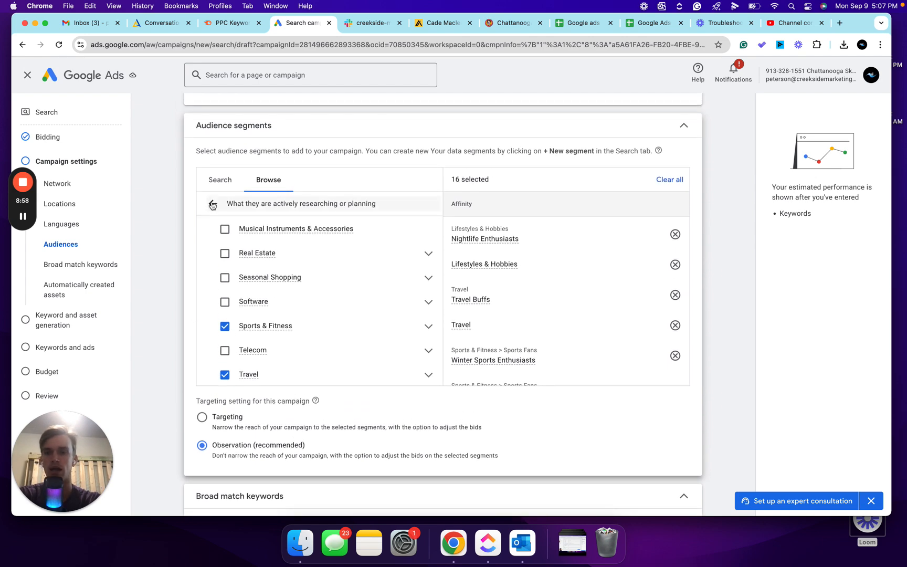
Leave the In-market list, look at the combined audience segments, and return to the overview of segment categories.
click(212, 205)
scroll(252, 304, down, 1)
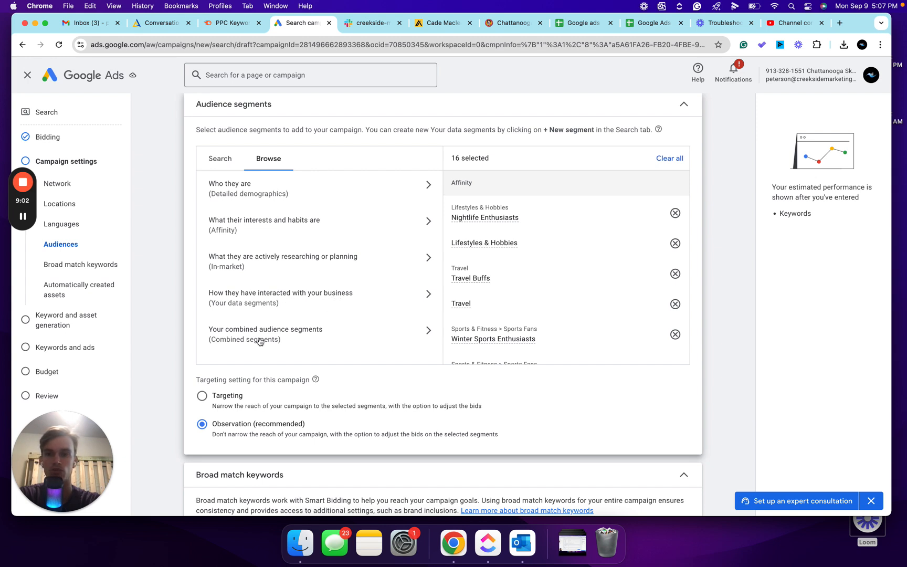
click(317, 335)
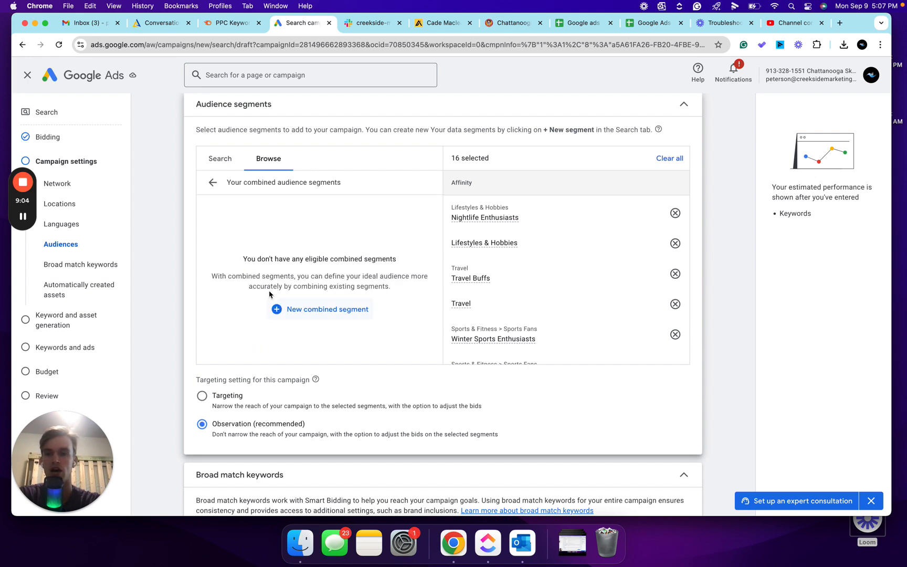
click(212, 184)
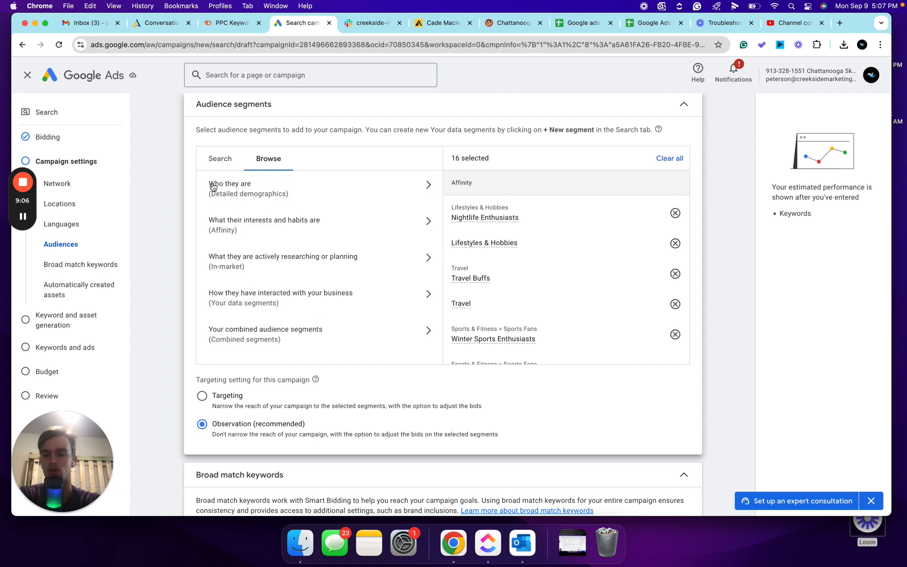
Add the website visitor segments All converters and Purchasers of Chattanooga Skydiving - GA4 from Your data segments, then collapse the group.
click(424, 295)
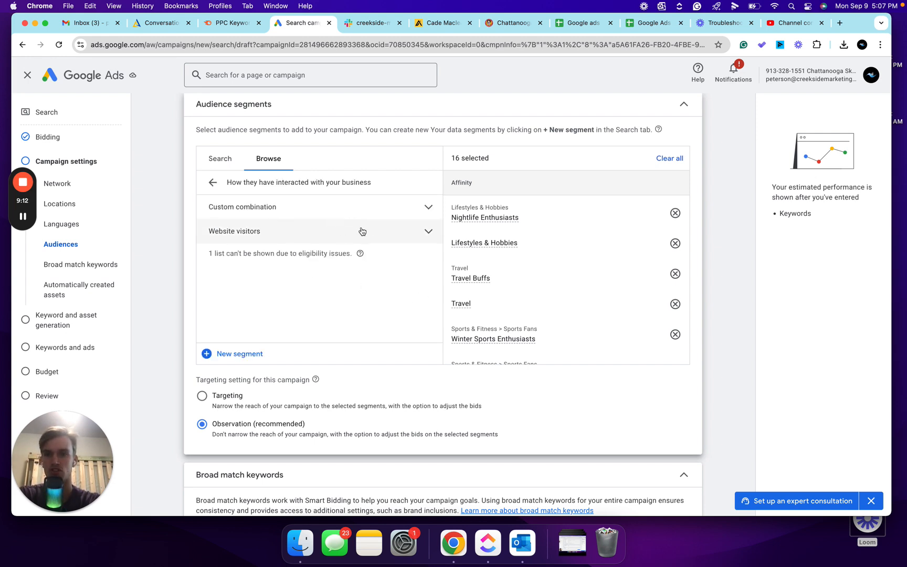
click(421, 230)
click(238, 256)
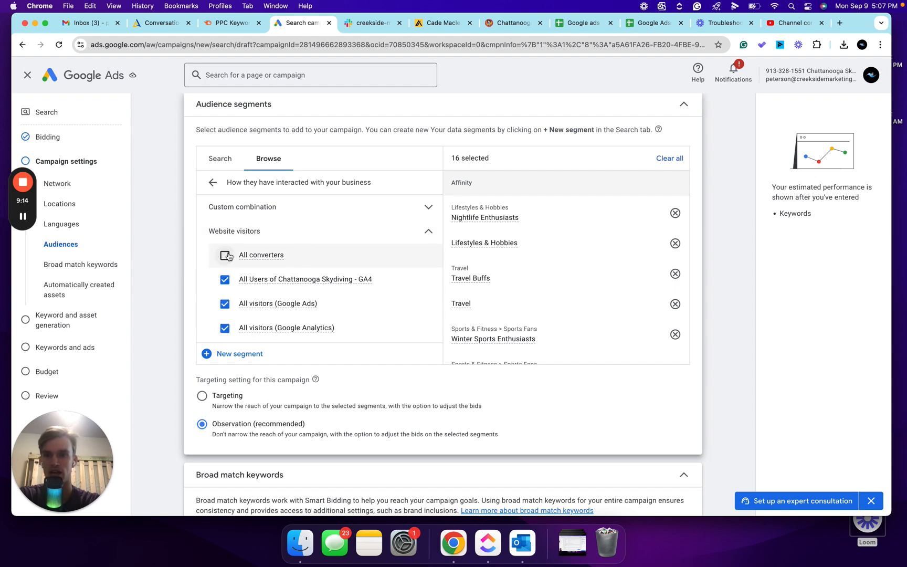
scroll(248, 308, down, 5)
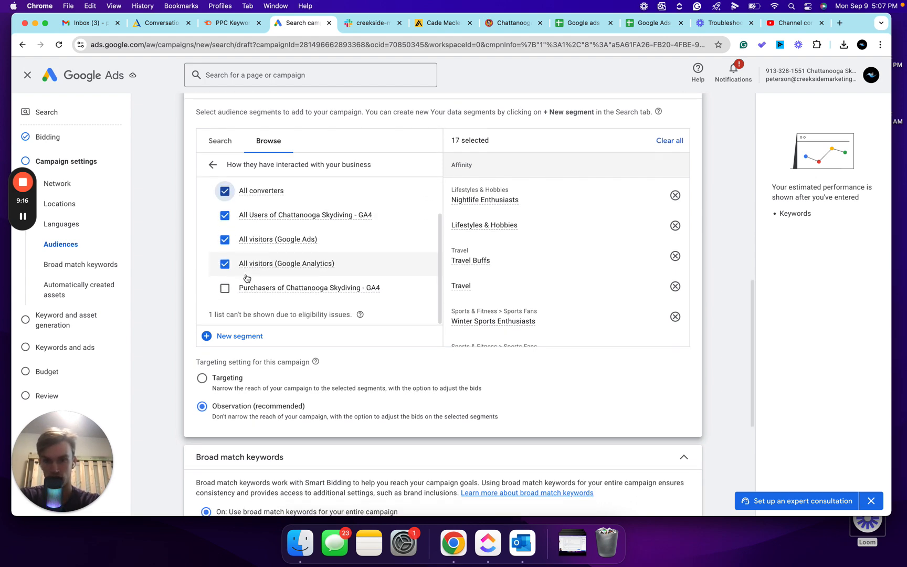
click(225, 273)
scroll(272, 210, up, 1)
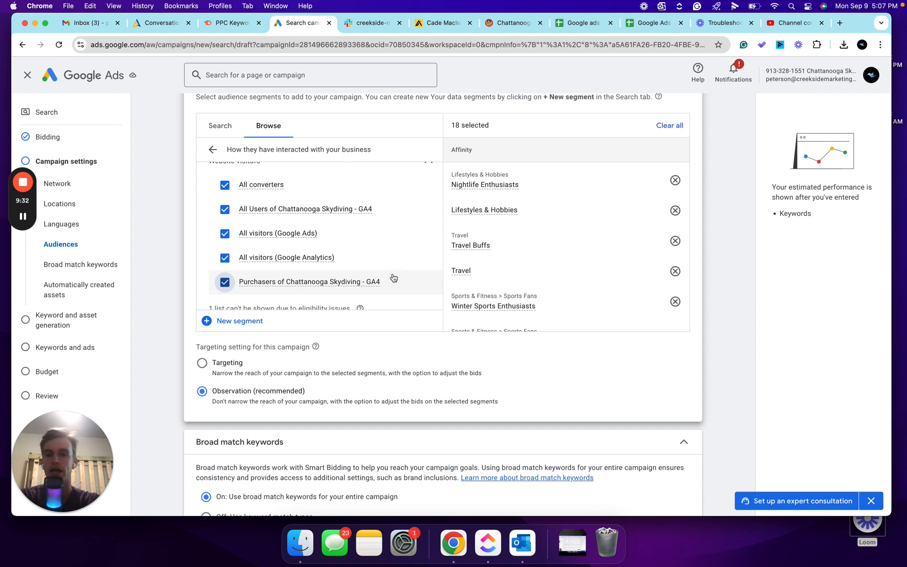
scroll(369, 226, up, 4)
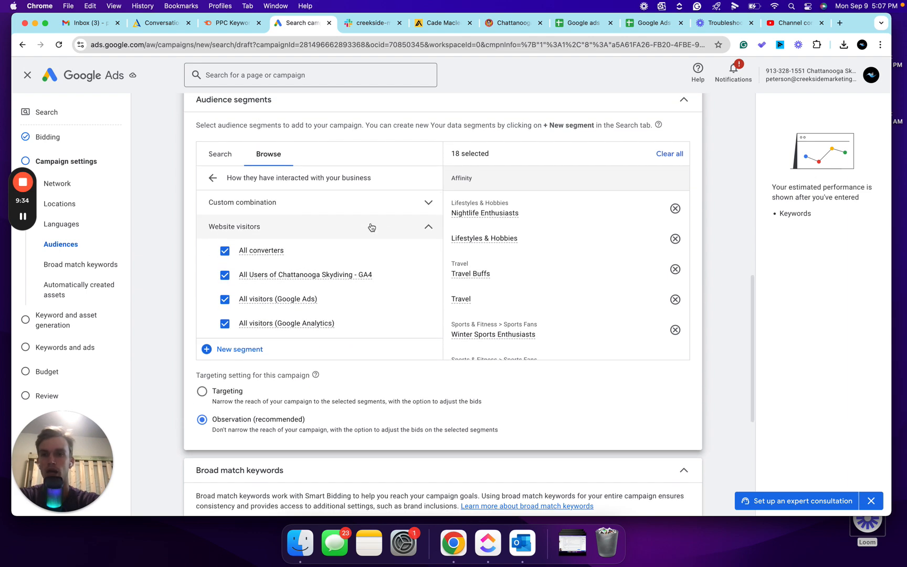
click(428, 227)
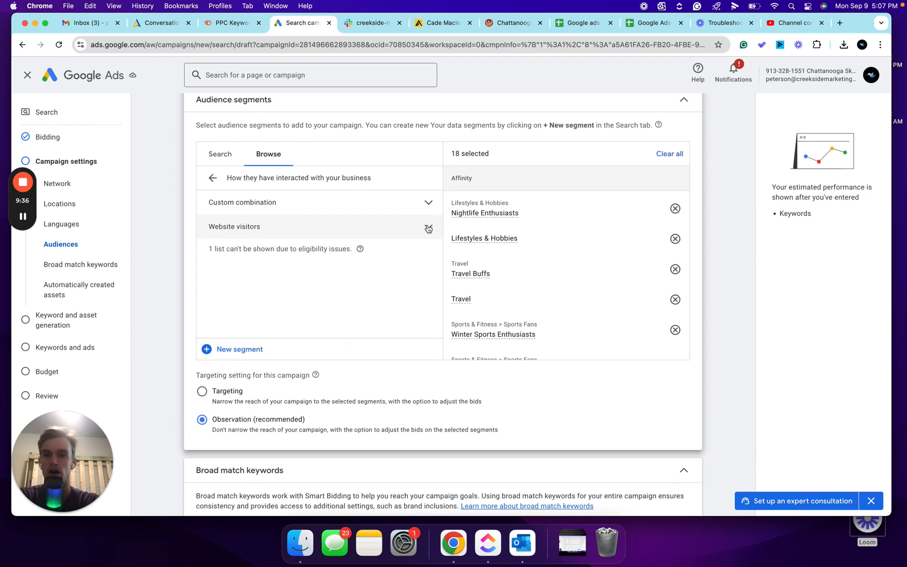